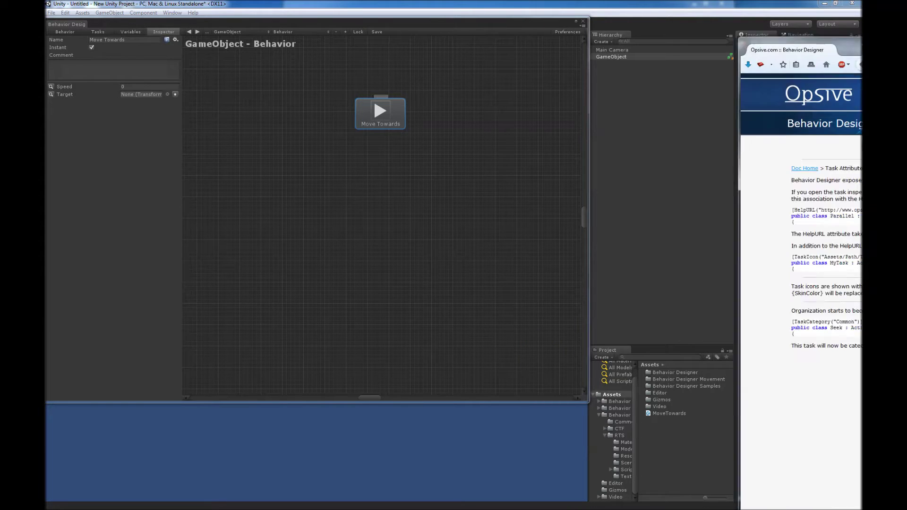
Scroll down through the Behavior Designer documentation page
scroll(572, 217, "down", 10)
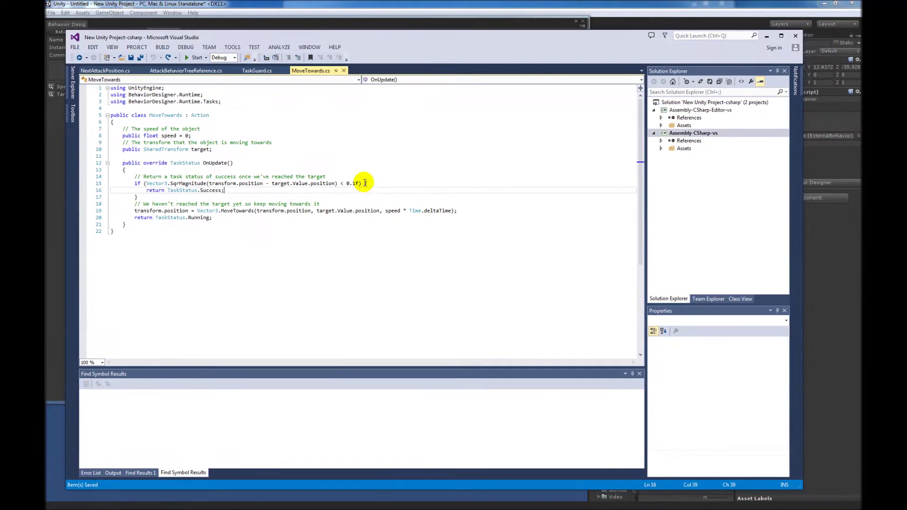
Paste a HelpURL attribute for documentation.php?id=27 above the MoveTowards class and save
left_click(353, 226)
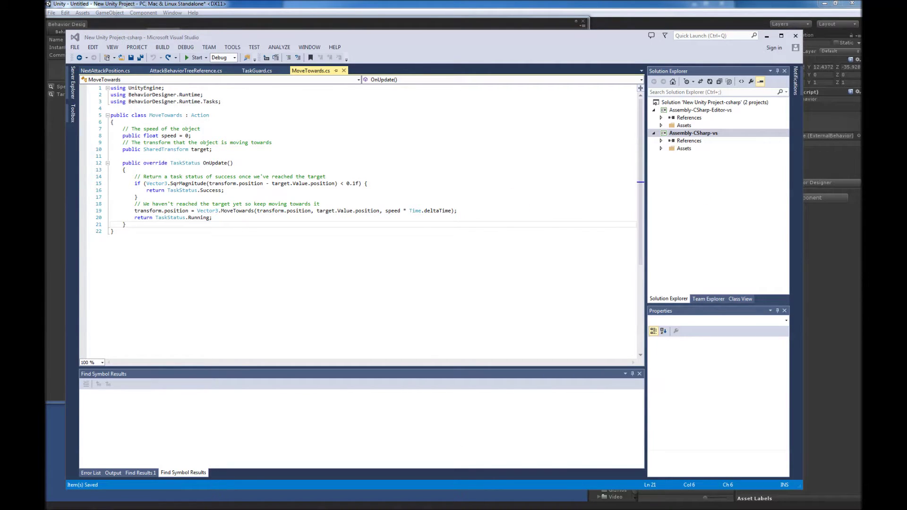
left_click(183, 108)
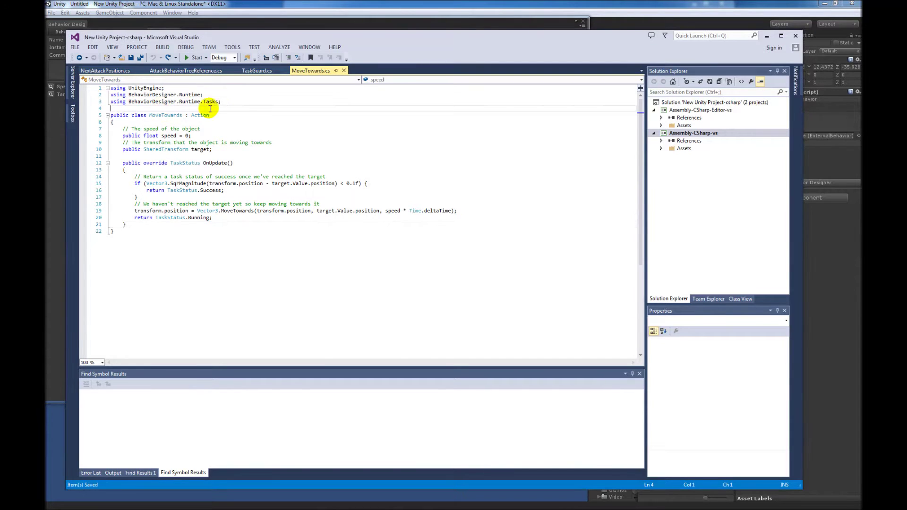
type("[HelpURL(\"http://www.opsive.com/assets/BehaviorDesigner/documentation.php?id=27\")]")
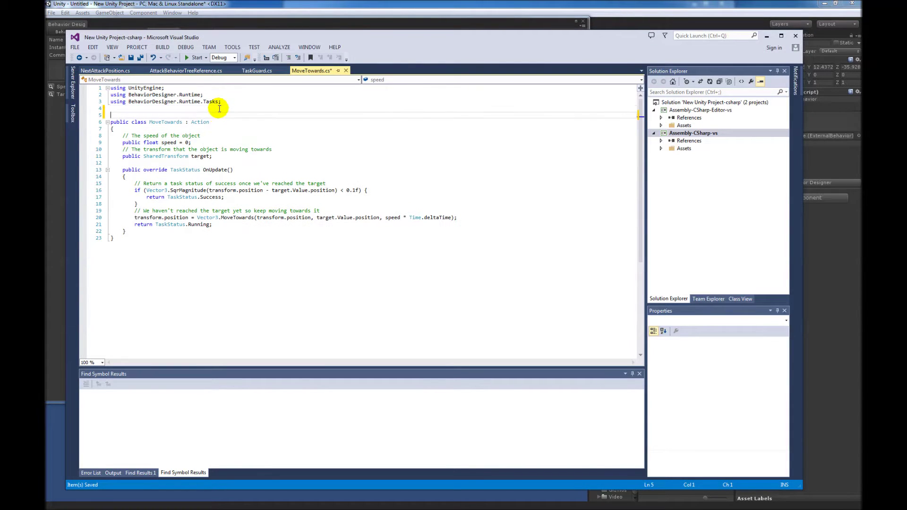
left_click(235, 190)
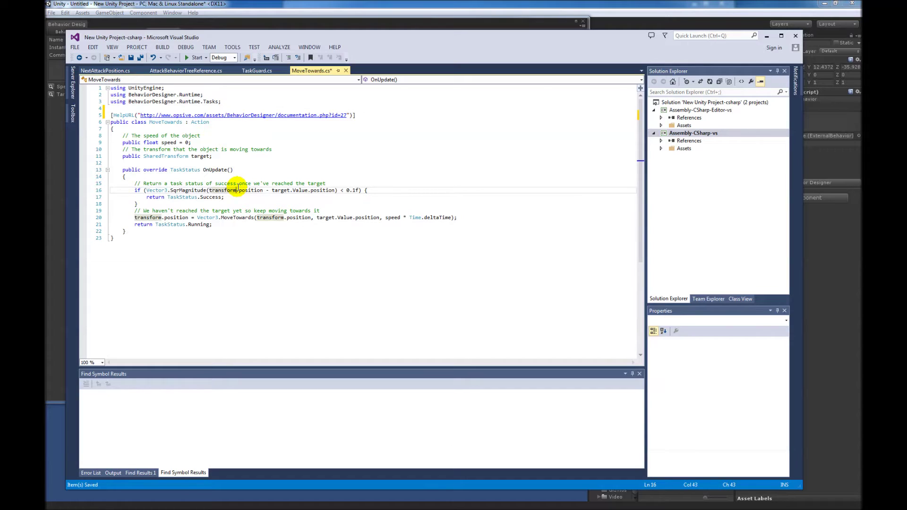
key("ctrl+s")
Highlight the documentation URL, then move Visual Studio aside to reveal Unity
left_click(420, 156)
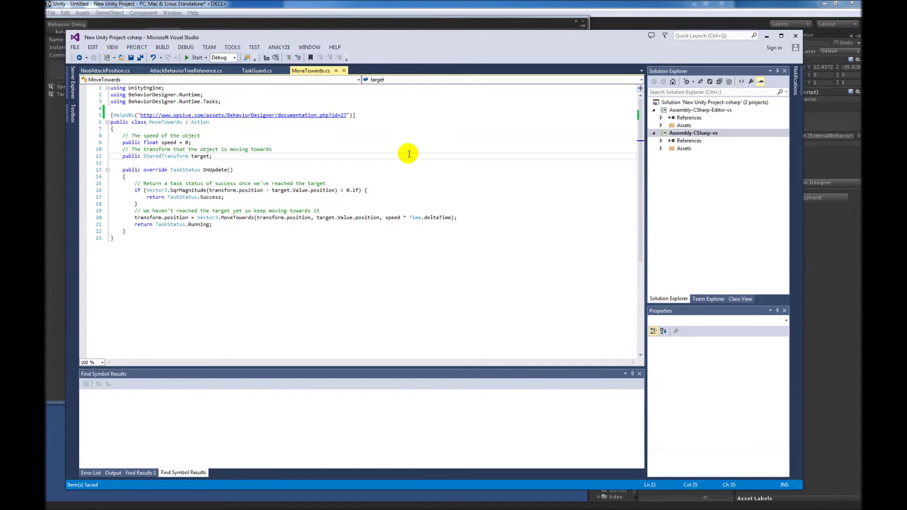
left_click_drag(348, 116, 143, 116)
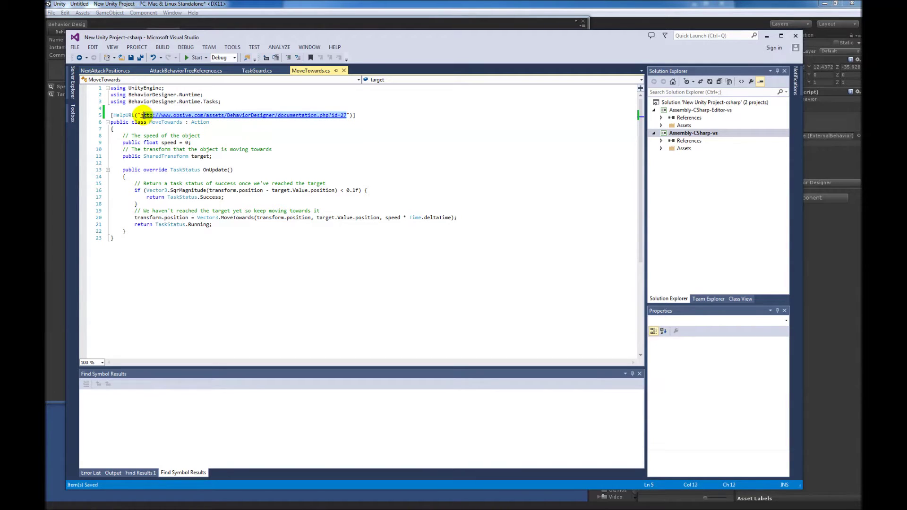
left_click(374, 176)
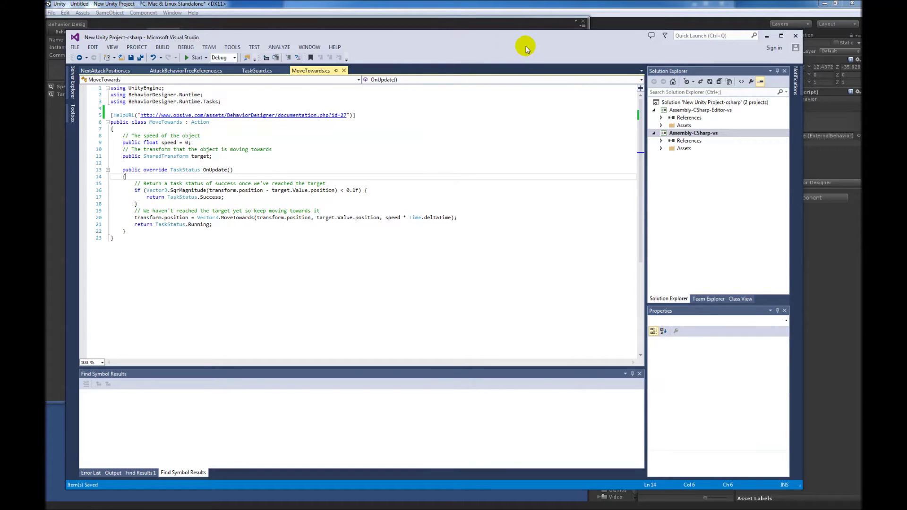
left_click_drag(385, 37, 0, 37)
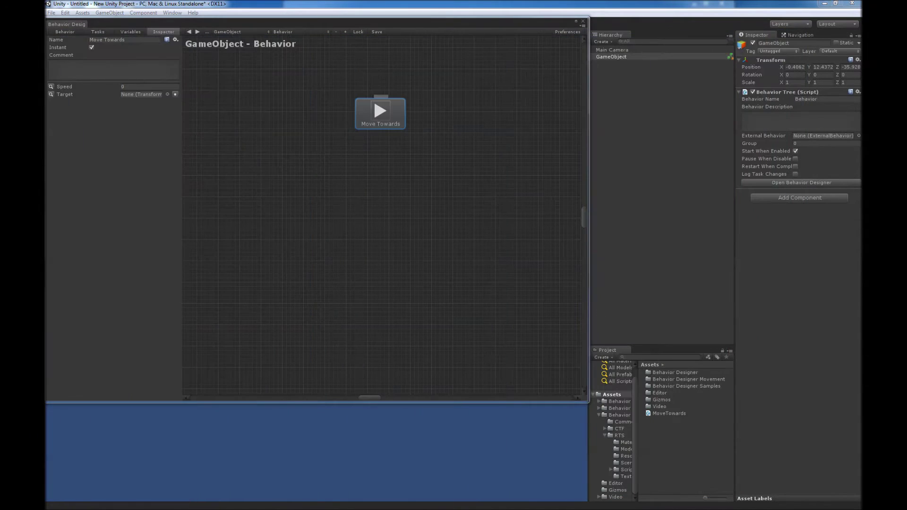
Bring Unity forward and launch the Move Towards task's help page from its book icon
left_click(260, 2)
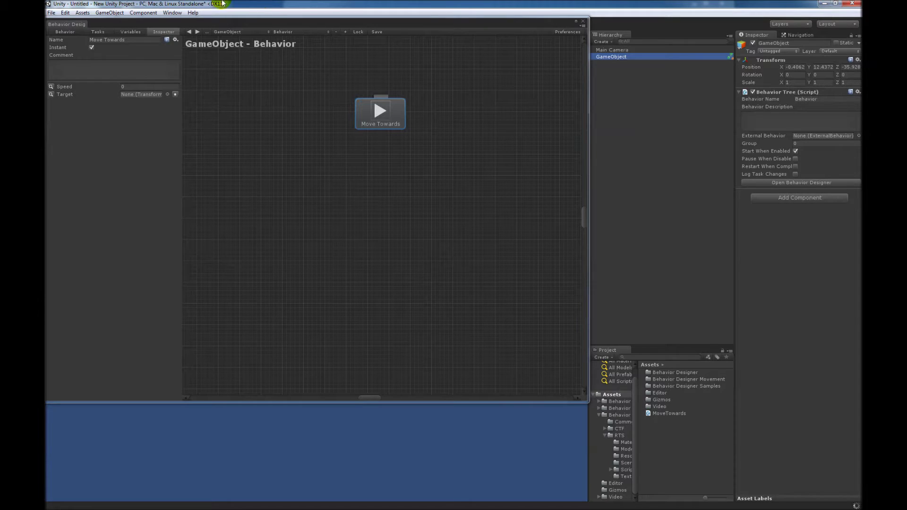
left_click(166, 41)
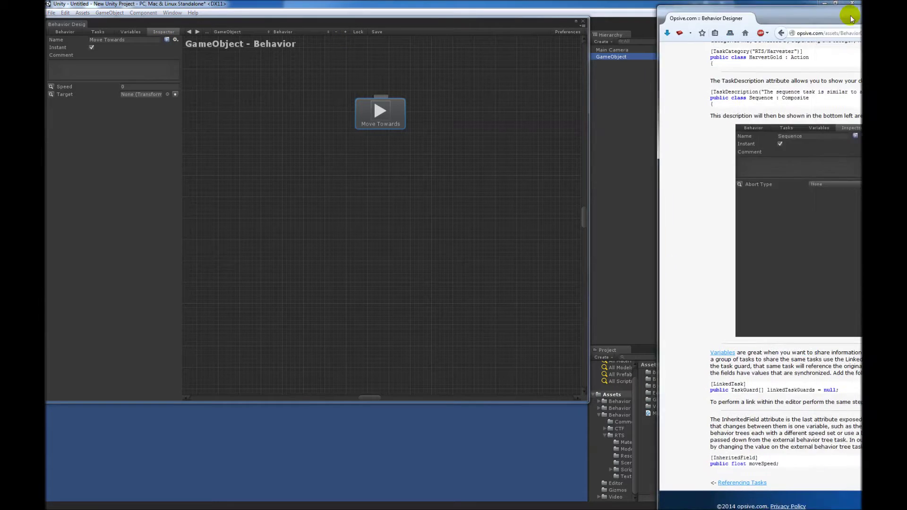
Reopen the task help to show the documentation.php?id=27 Parallel page, then set Firefox aside
left_click(166, 41)
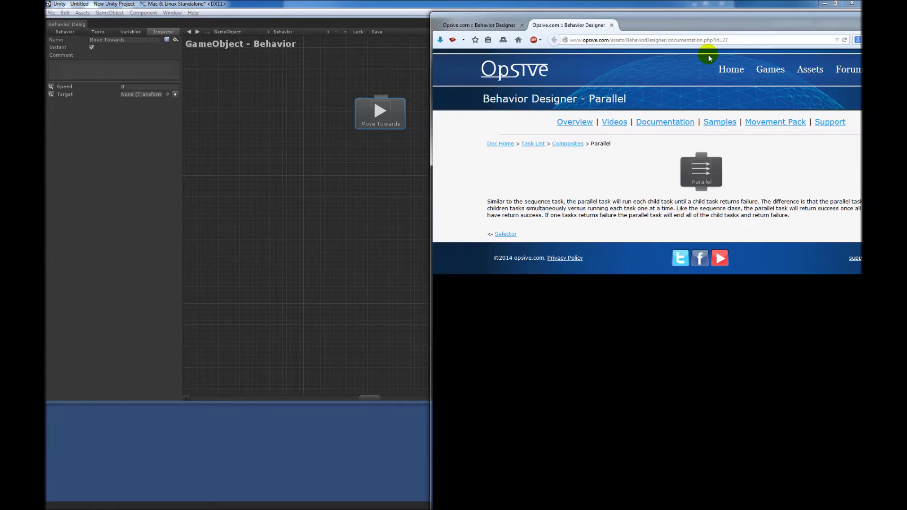
left_click(716, 41)
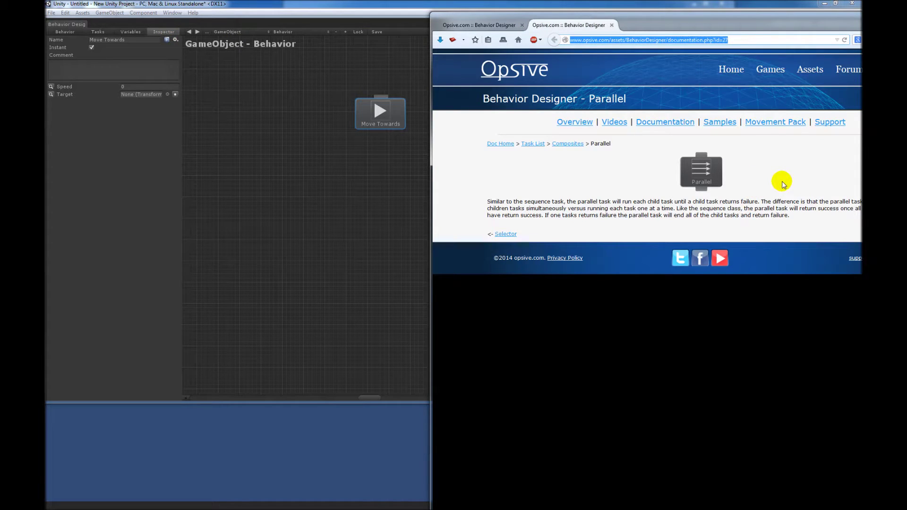
left_click_drag(725, 21, 906, 12)
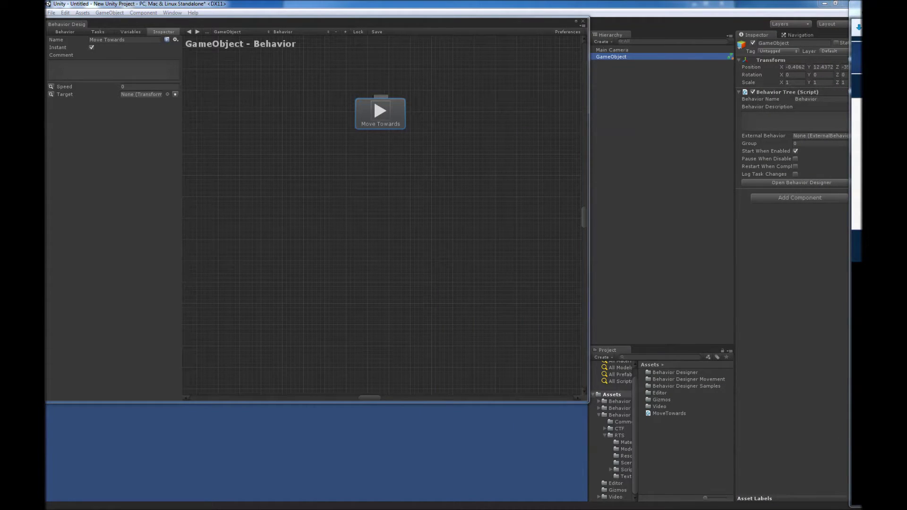
left_click(449, 24)
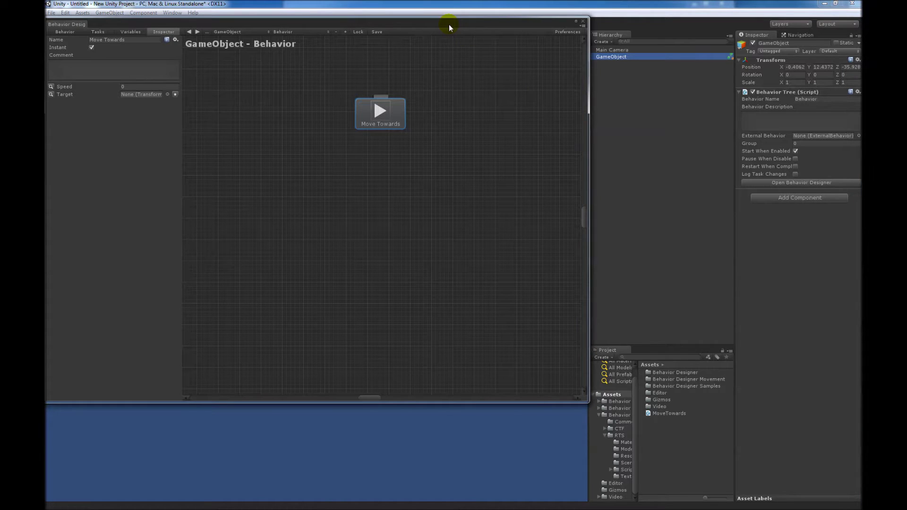
Add TaskIcon for Assets/Editor/{SkinColor}MoveTowardsIcon.png below HelpURL, save, and return to Unity
mouse_move(393, 113)
double_click(381, 123)
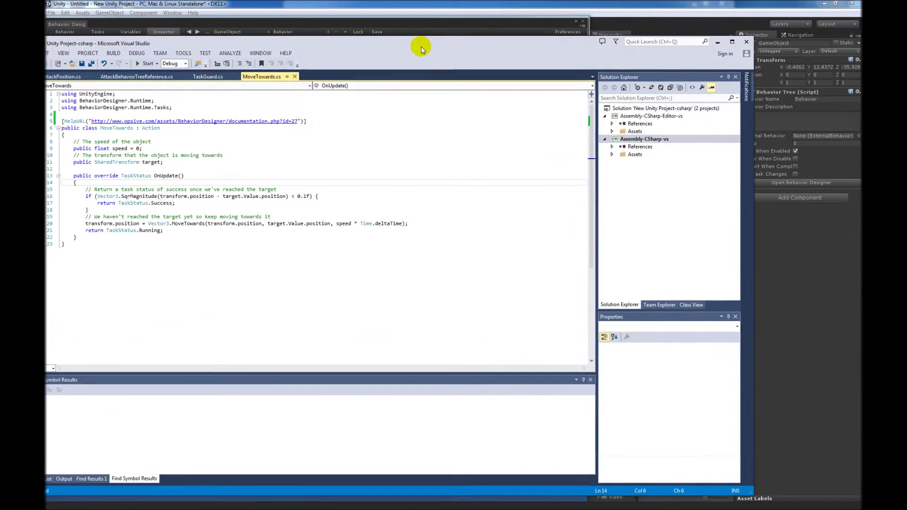
left_click(382, 119)
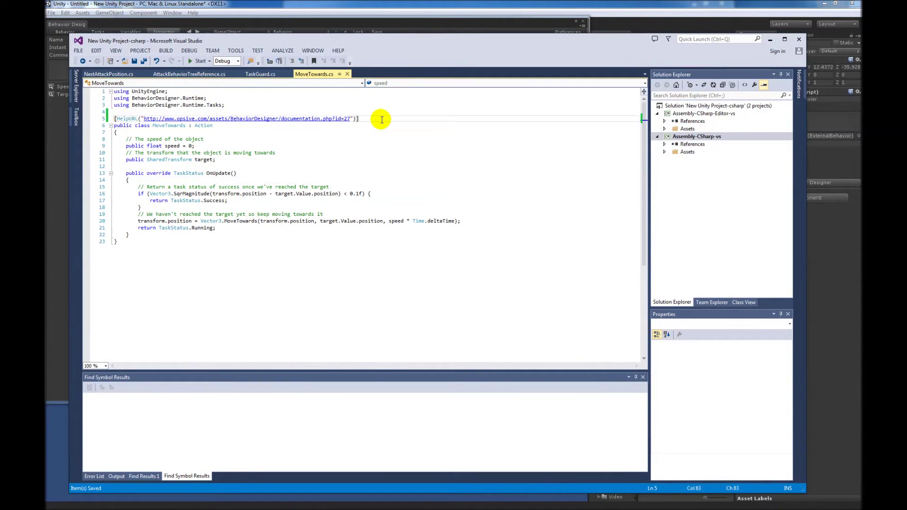
key("Return")
type("[TaskIcon(\"Assets/Editor/{SkinColor}MoveTowardsIcon.png\")]")
left_click(385, 154)
key("ctrl+s")
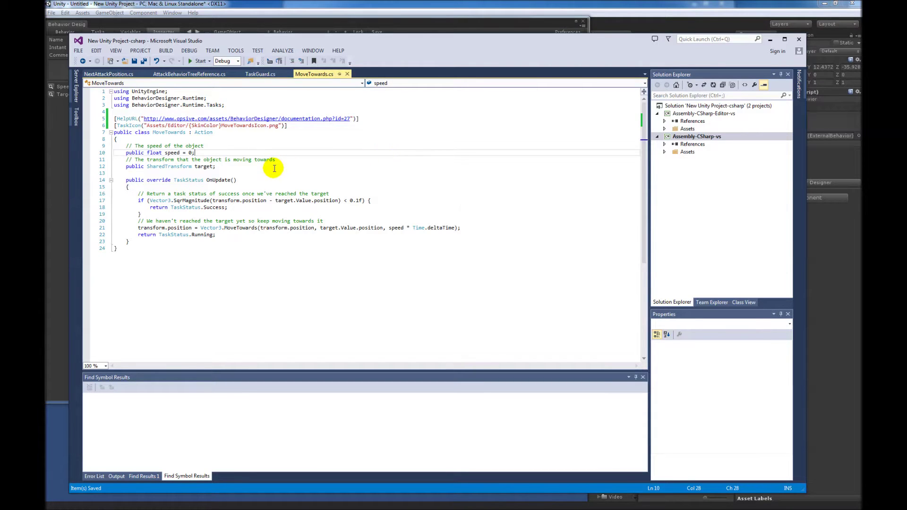
left_click(243, 138)
left_click_drag(473, 40, 0, 66)
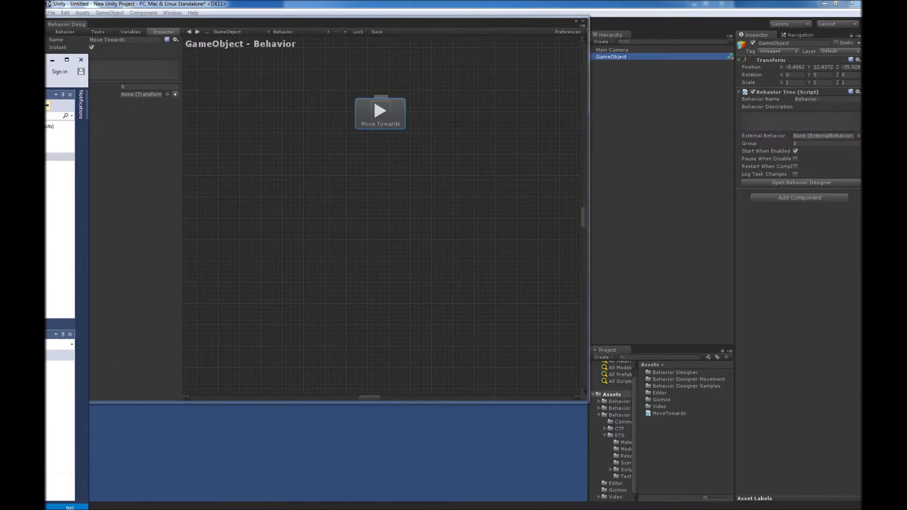
Open Assets/Editor showing DarkMoveTowardsIcon and LightMoveTowardsIcon, then reselect GameObject in the Hierarchy
left_click(682, 446)
double_click(660, 393)
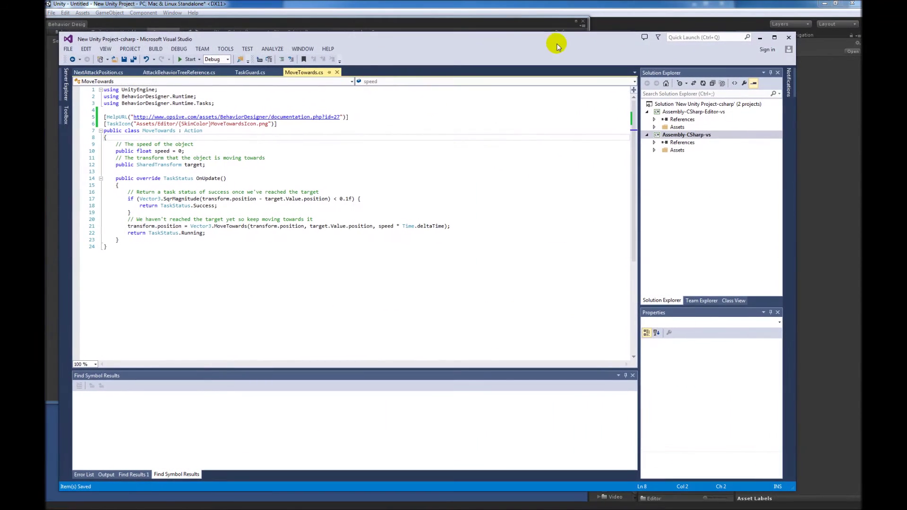
left_click(337, 199)
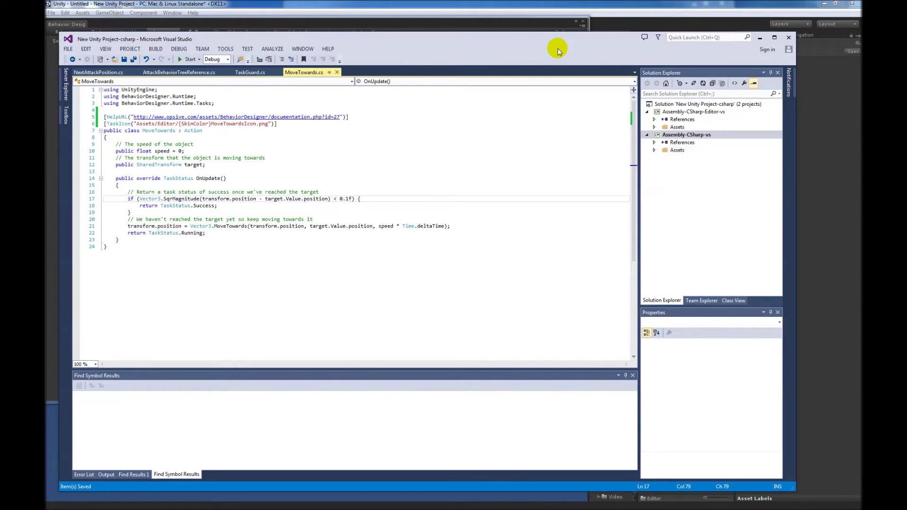
left_click_drag(558, 48, 505, 48)
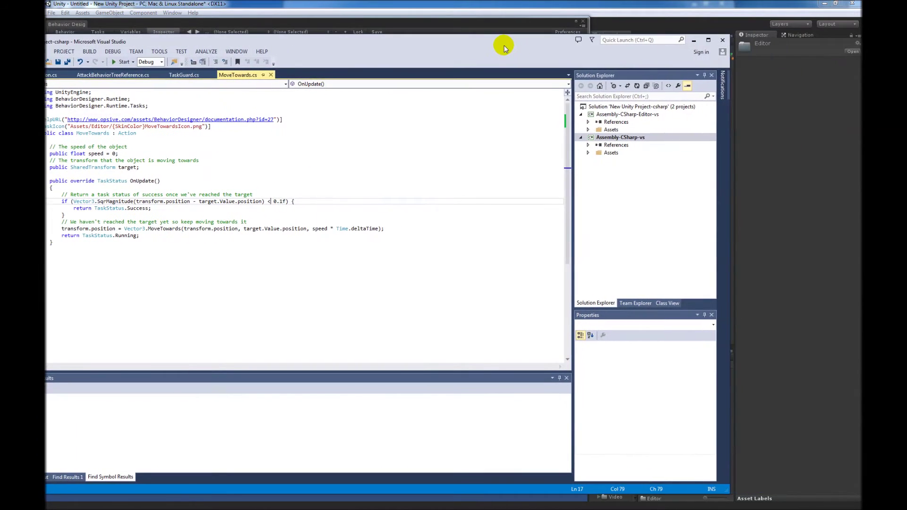
left_click(694, 40)
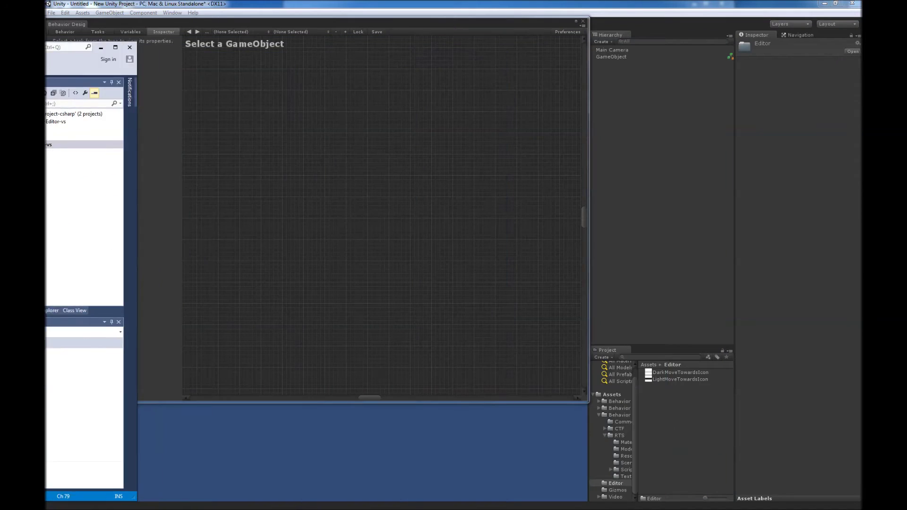
left_click(628, 59)
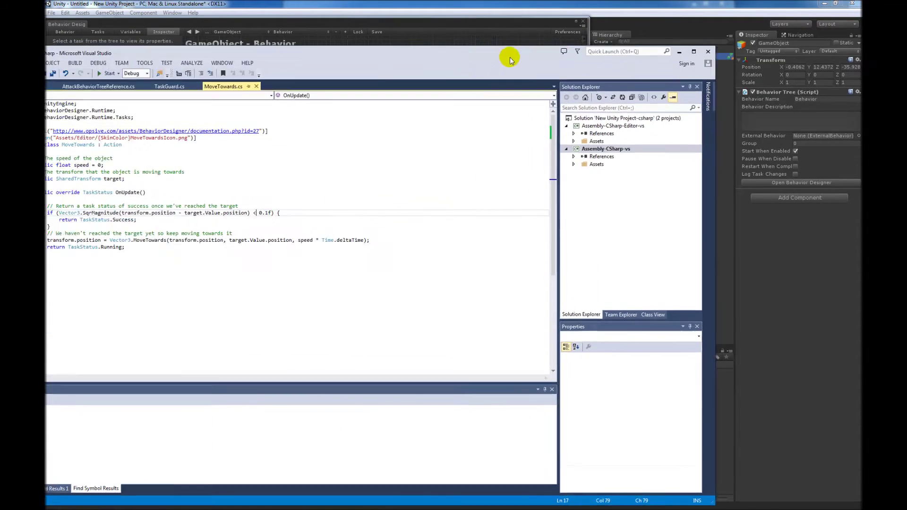
Insert and save a TaskCategory line below TaskIcon, undo it, then view Unity's task list
left_click(289, 138)
key("Return")
type("[TaskCategory(\"Video/Attributes\")]")
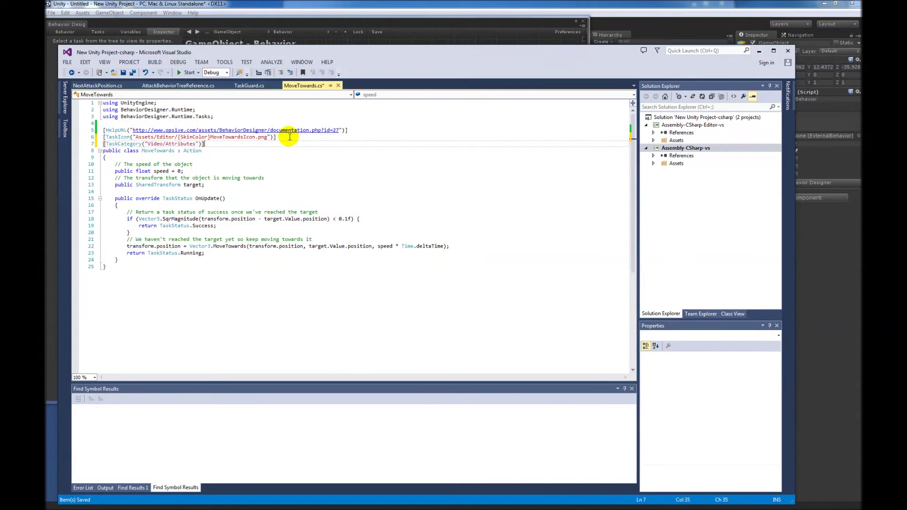
key("ctrl+s")
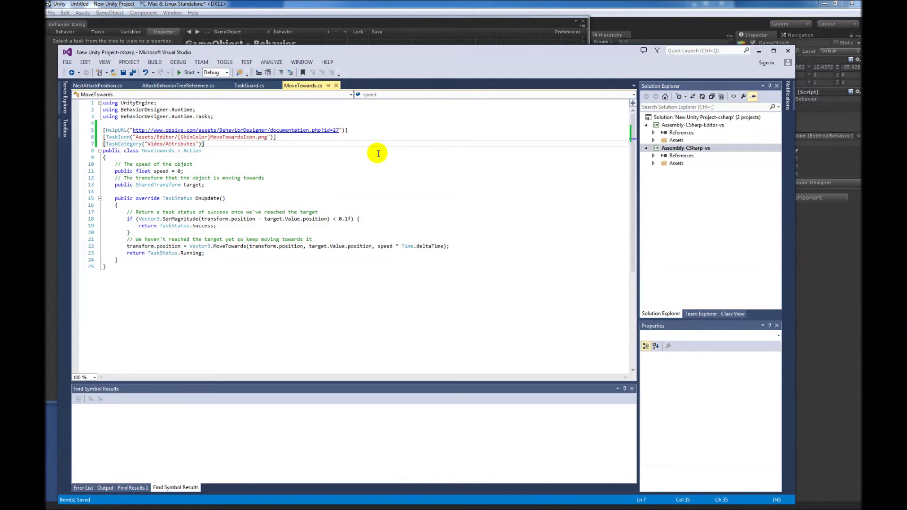
key("ctrl+z")
key("ctrl+z")
left_click_drag(486, 54, 118, 77)
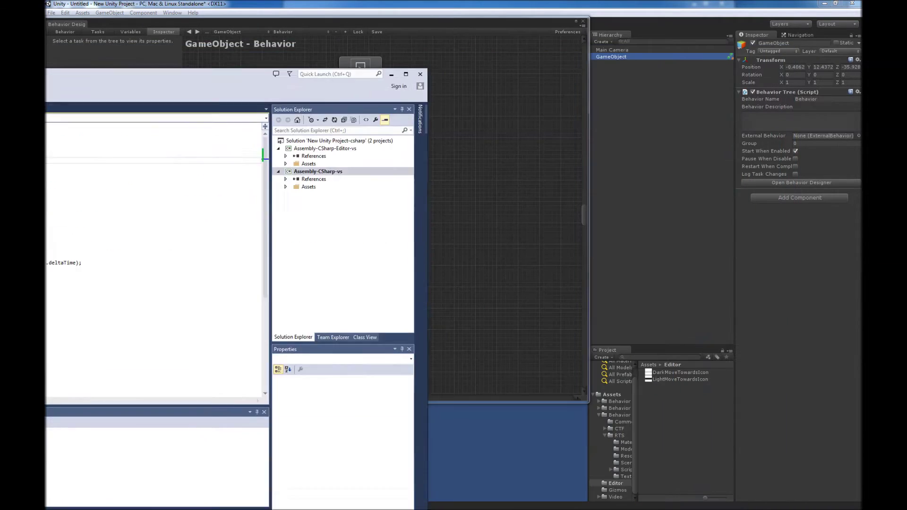
key("alt+Tab")
left_click(98, 32)
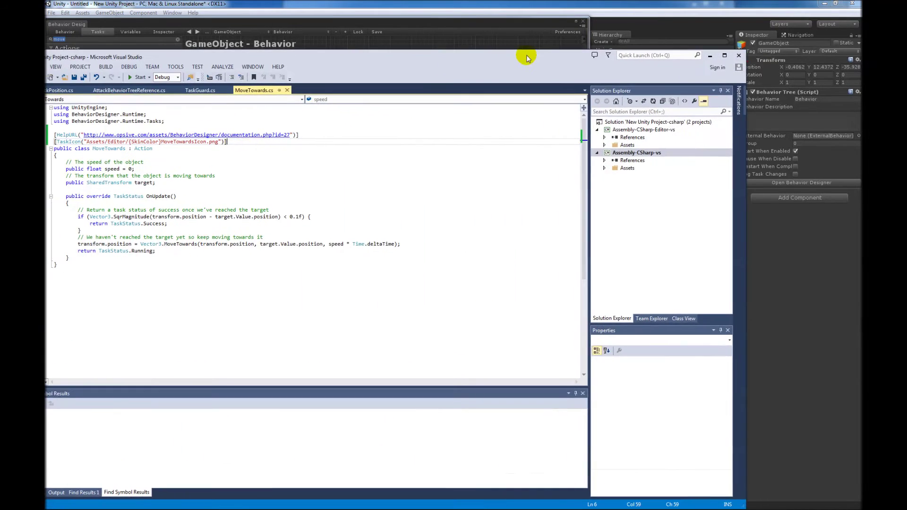
Re-insert the TaskCategory("Video/Attributes") attribute and switch back to Unity
key("Return")
type("[TaskCategory(\"Video/Attributes\")]")
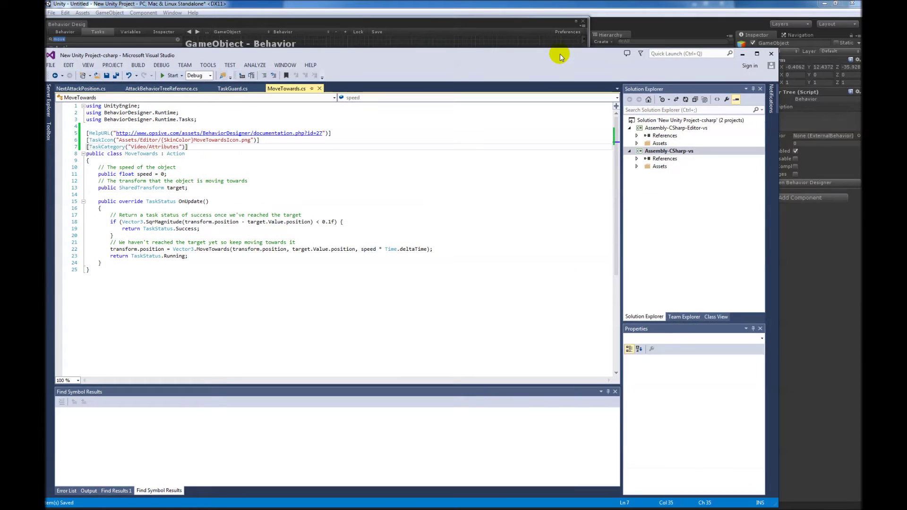
left_click(178, 168)
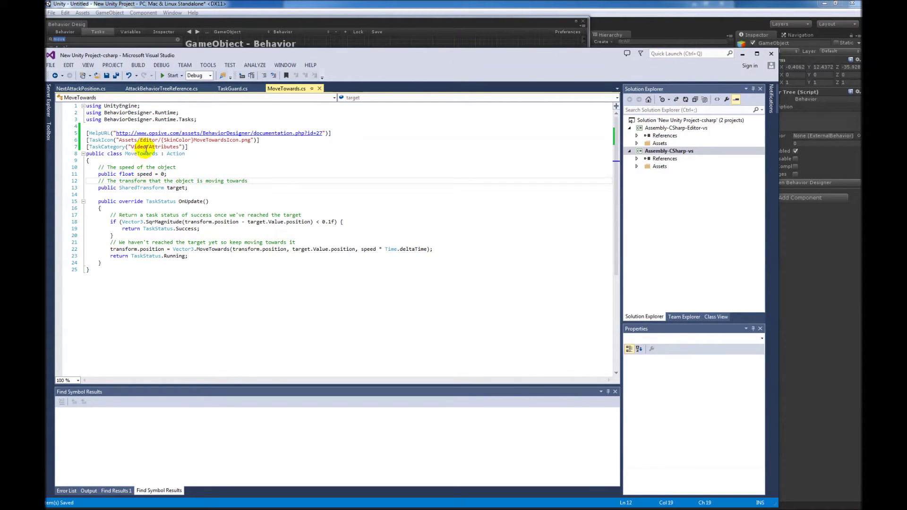
left_click(148, 147)
left_click(232, 207)
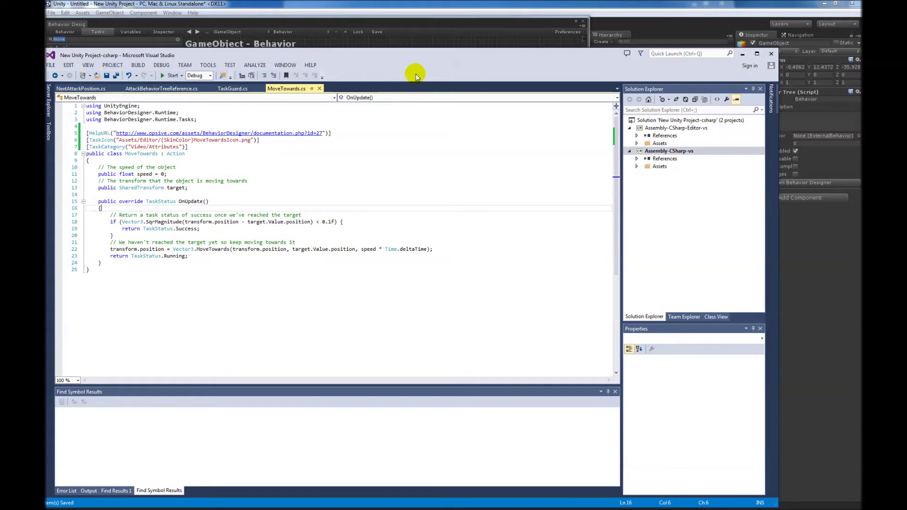
key("super+Down")
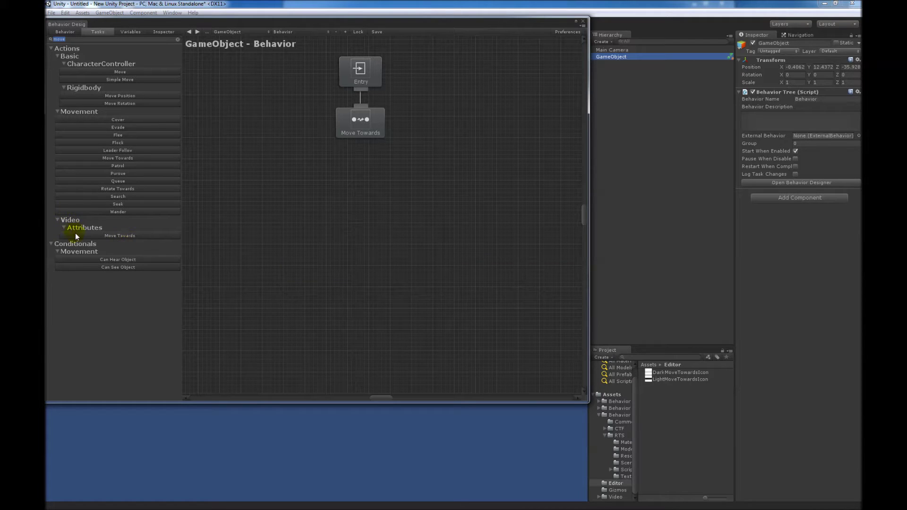
Toggle the Video > Attributes foldout in the Tasks list to reveal Move Towards
left_click(64, 228)
left_click(64, 227)
left_click(64, 228)
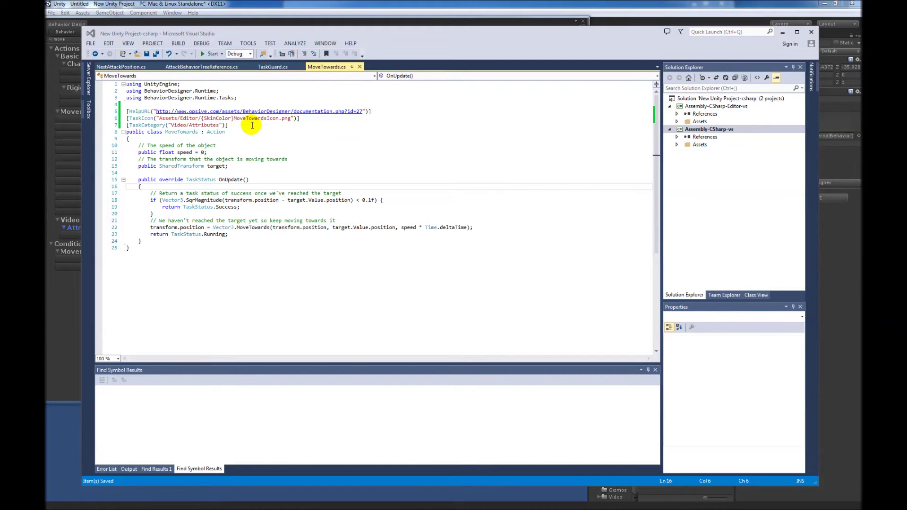
Add TaskDescription("Move towards the specified point") below TaskCategory, save, and reveal Unity
left_click(271, 125)
key("Return")
type("[TaskDescription(\"Move towards the specified point\")]")
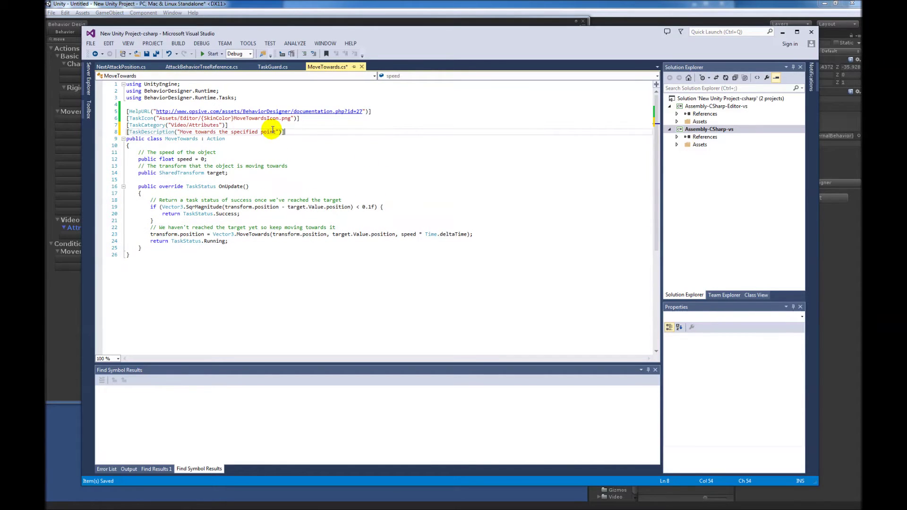
left_click(286, 171)
key("ctrl+s")
left_click(288, 221)
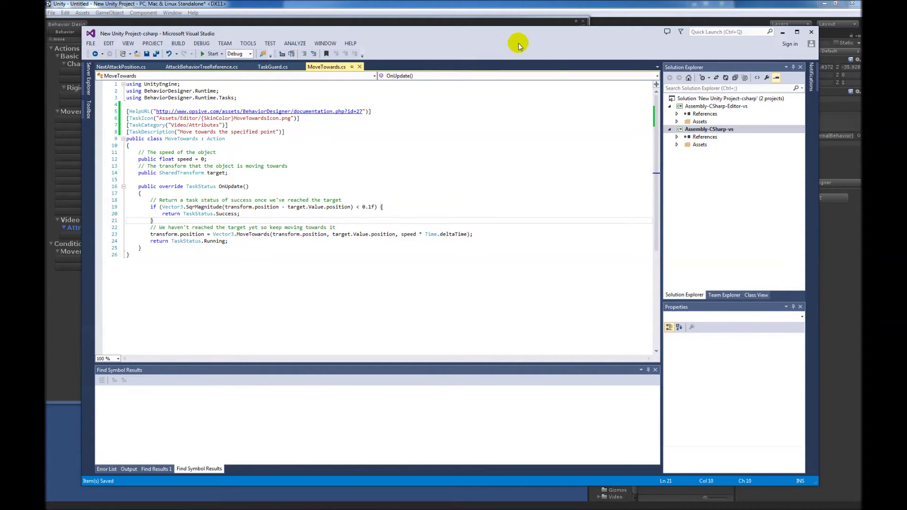
left_click_drag(397, 31, 202, 29)
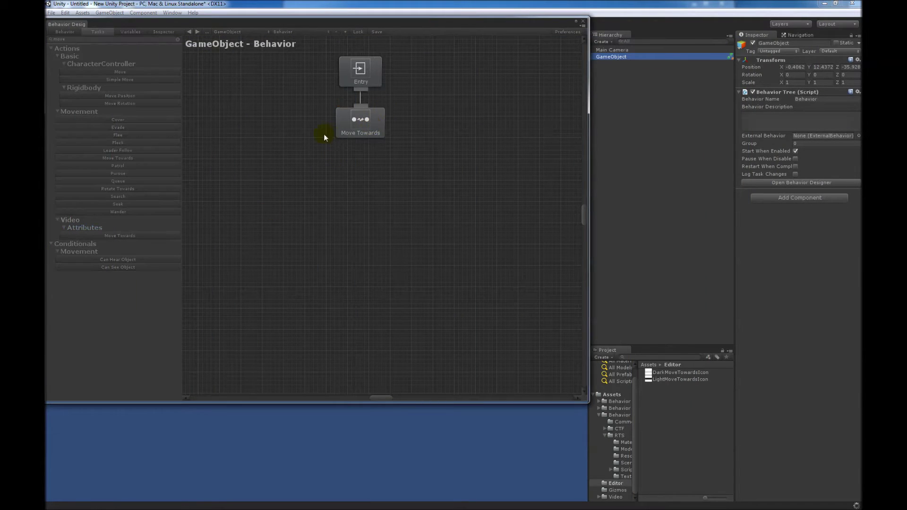
Select the Move Towards node to view its new description, then deselect it
left_click(377, 125)
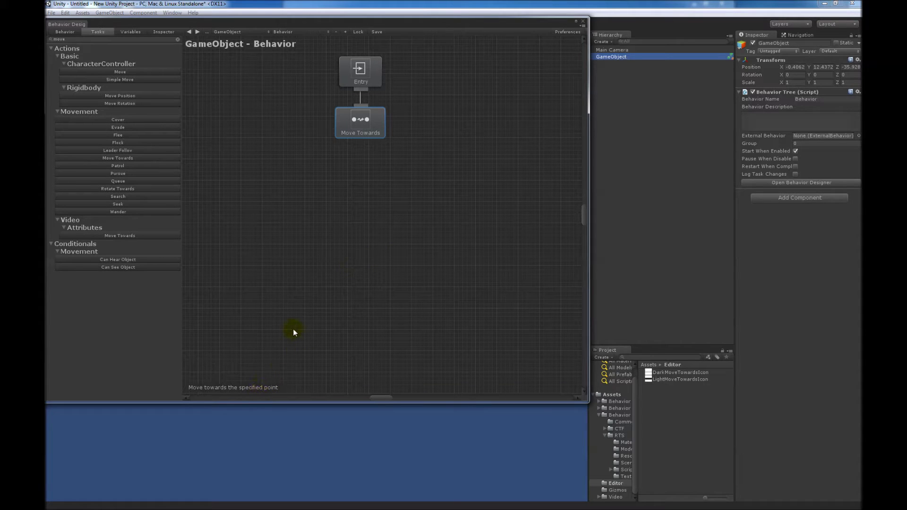
left_click(302, 215)
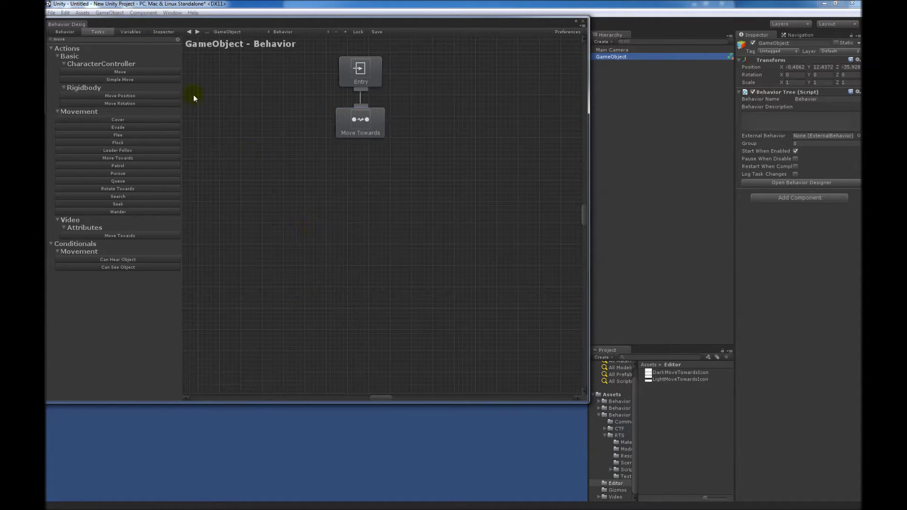
Glance at the Variables list, then return to Tasks and clear the 'tar' search
left_click(130, 32)
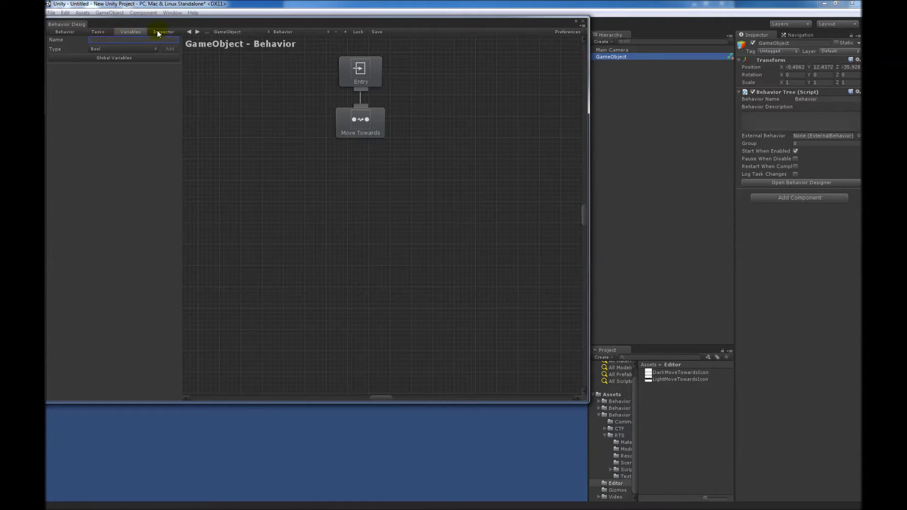
left_click(103, 31)
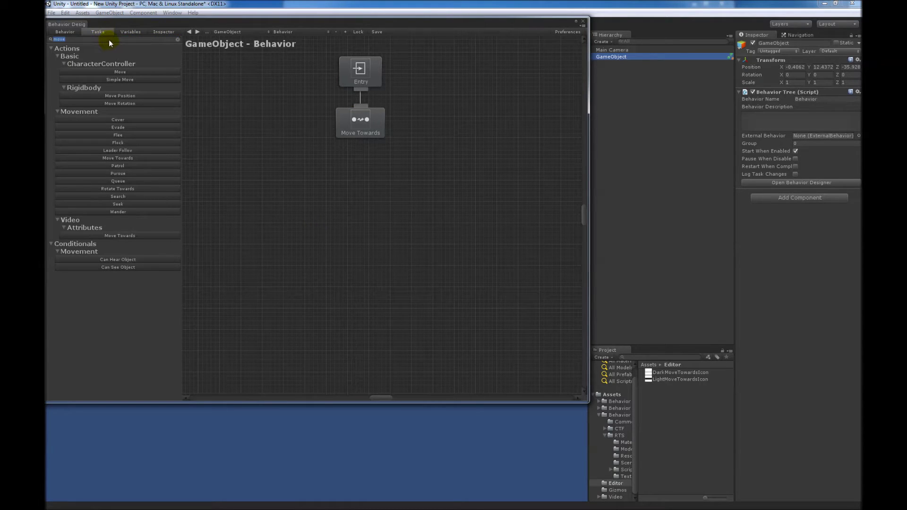
type("tar")
key("BackSpace")
key("BackSpace")
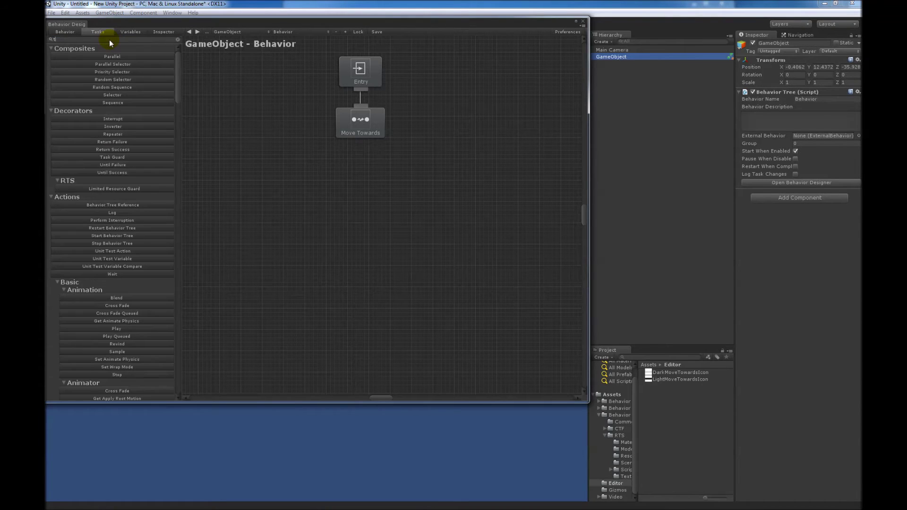
Add a Task Guard below Move Towards, duplicate it, and select the left copy
type("gua")
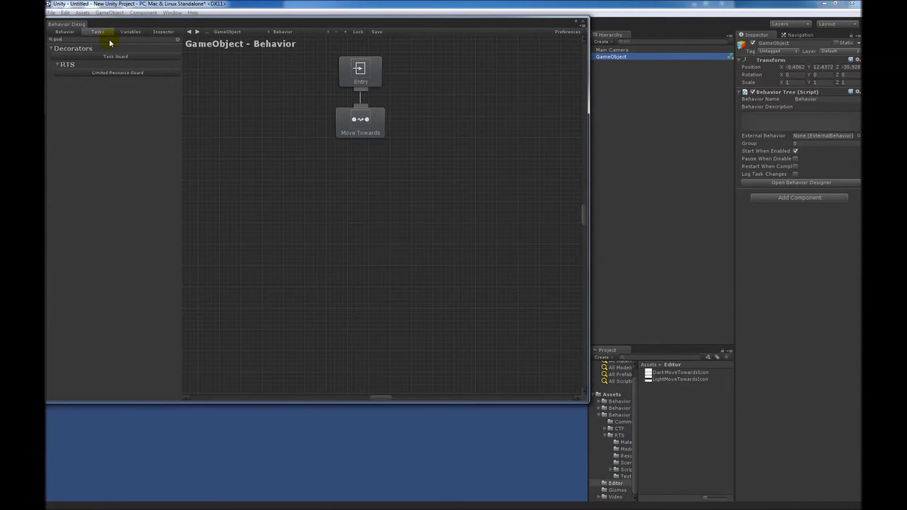
left_click(129, 57)
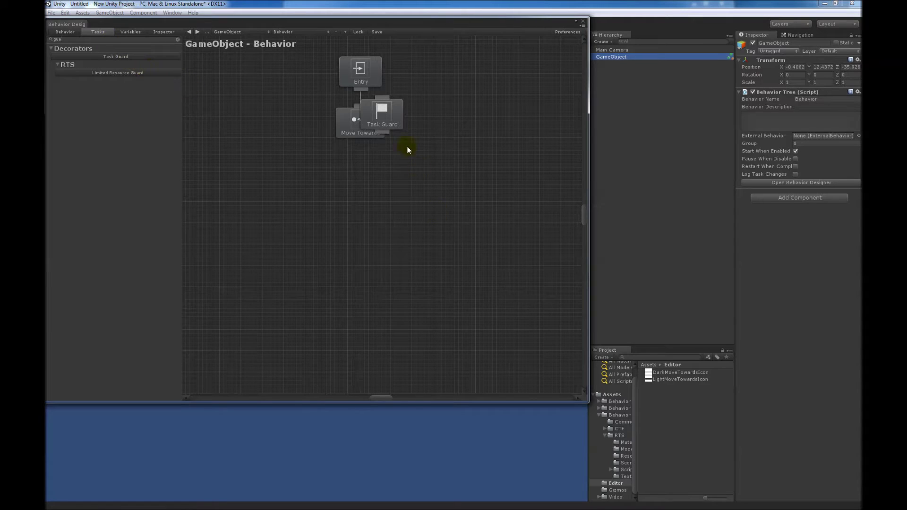
left_click_drag(378, 129, 285, 194)
key("ctrl+d")
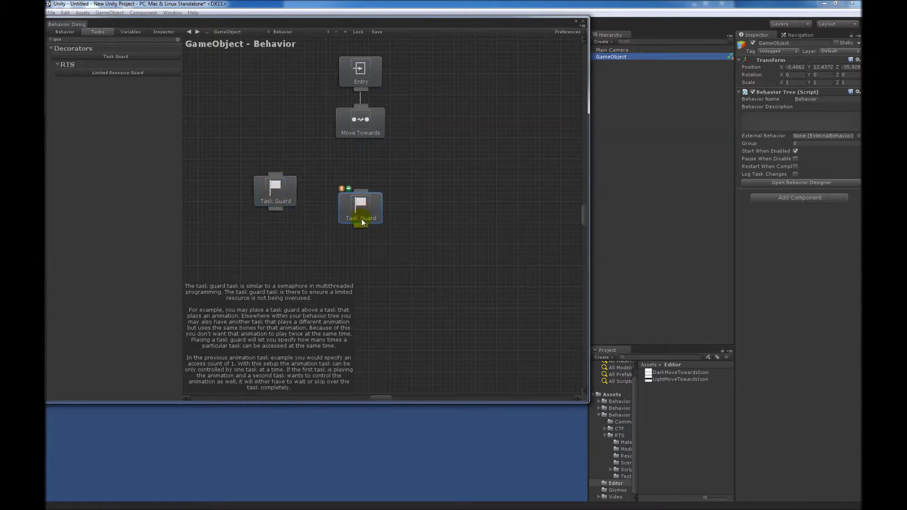
left_click(284, 193)
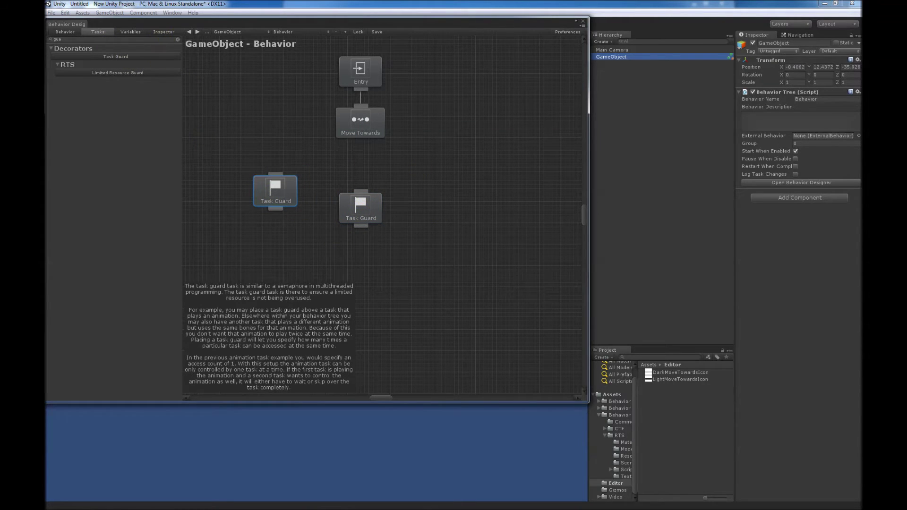
key("alt+Tab")
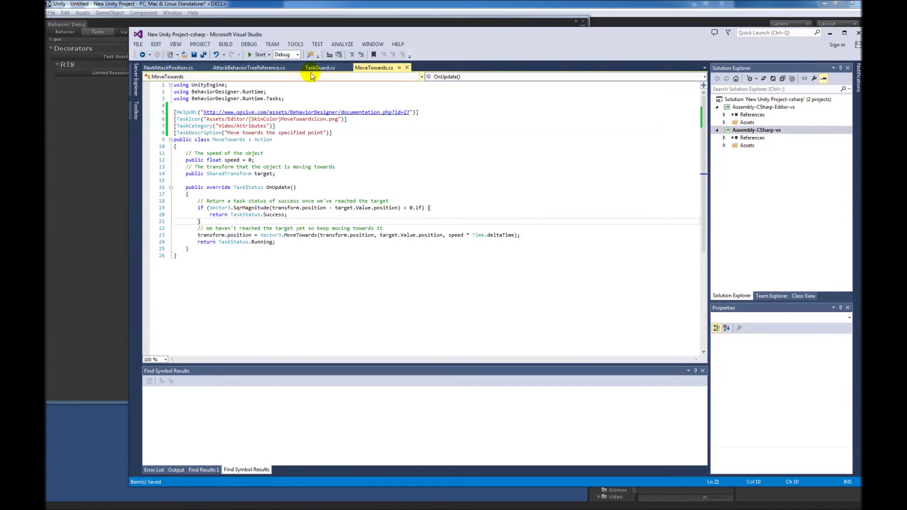
Review TaskGuard.cs, highlighting the TaskGuard type and linkedTaskGuards field on line 18
left_click(313, 68)
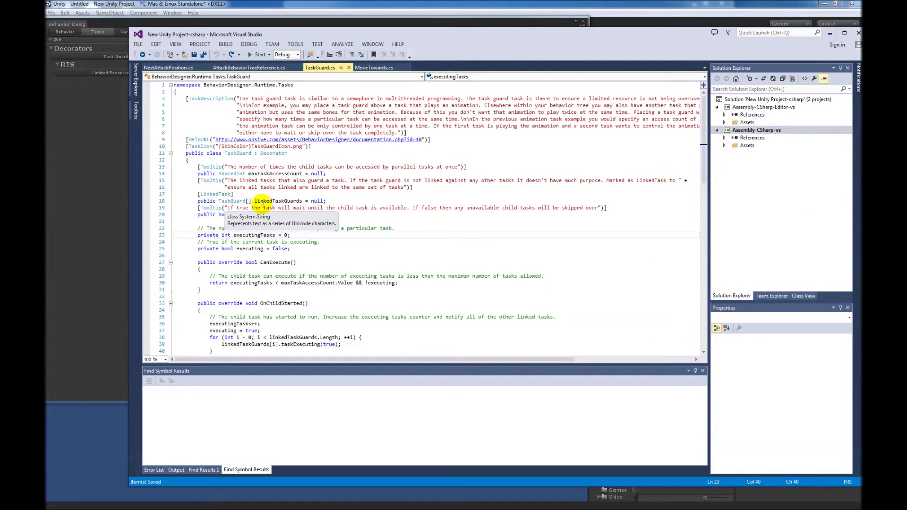
double_click(238, 202)
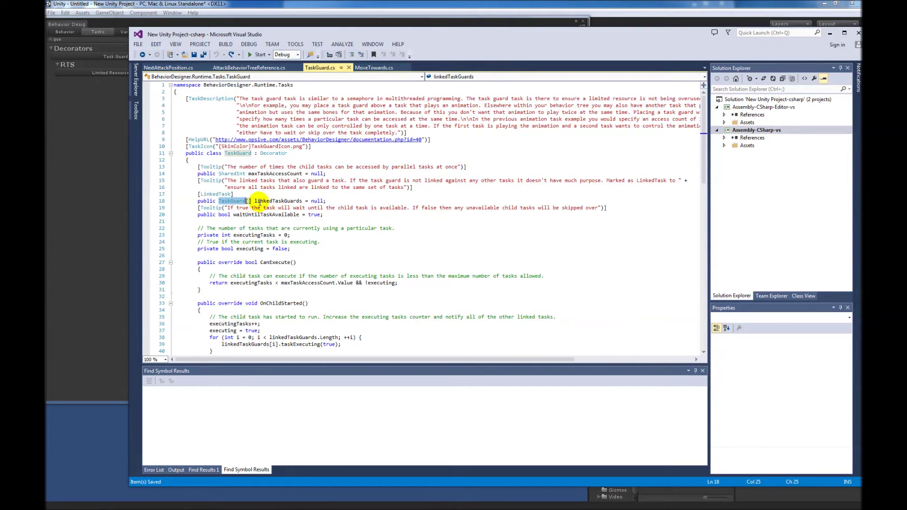
double_click(277, 201)
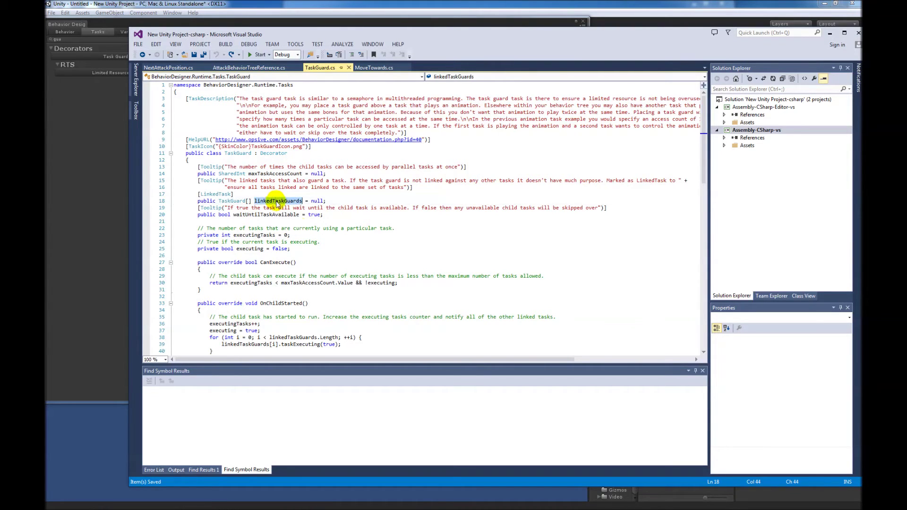
left_click(335, 255)
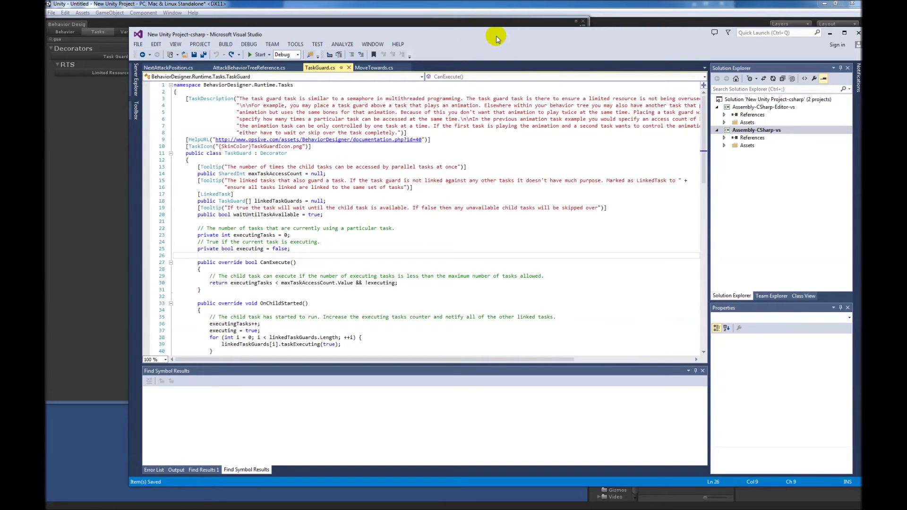
key("alt+Tab")
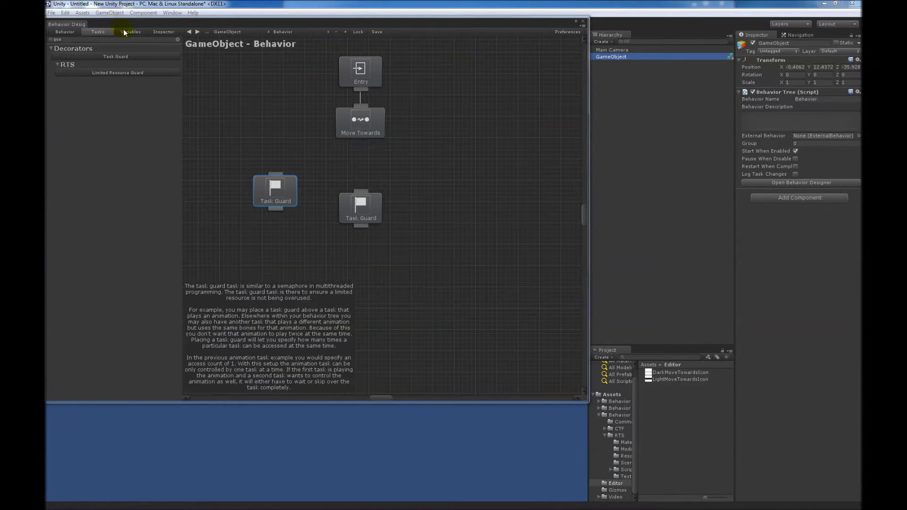
Add the right Task Guard to the left Task Guard's Linked Task Guards in the Inspector
left_click(161, 32)
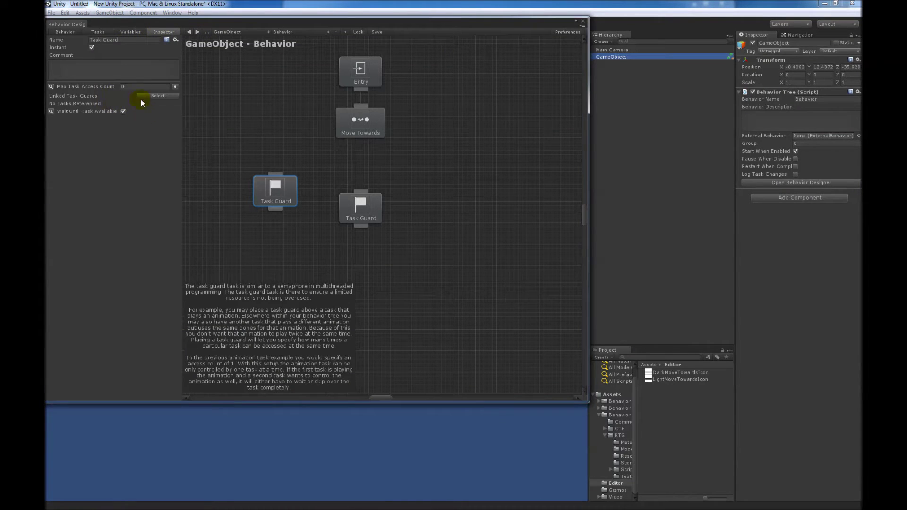
left_click(160, 97)
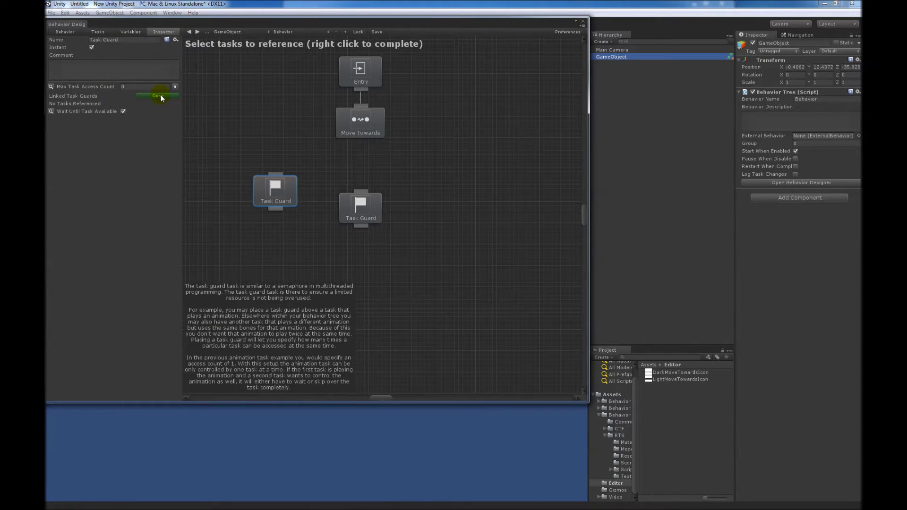
left_click(359, 208)
left_click(147, 96)
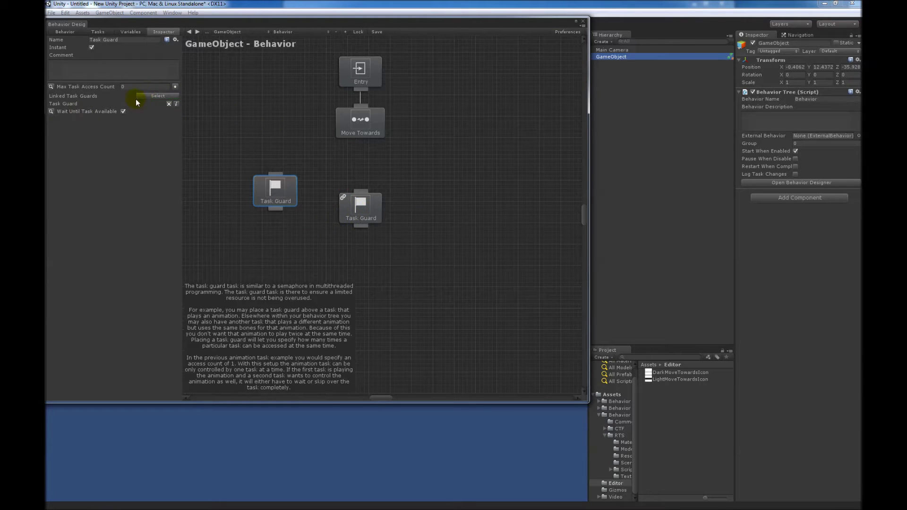
double_click(276, 191)
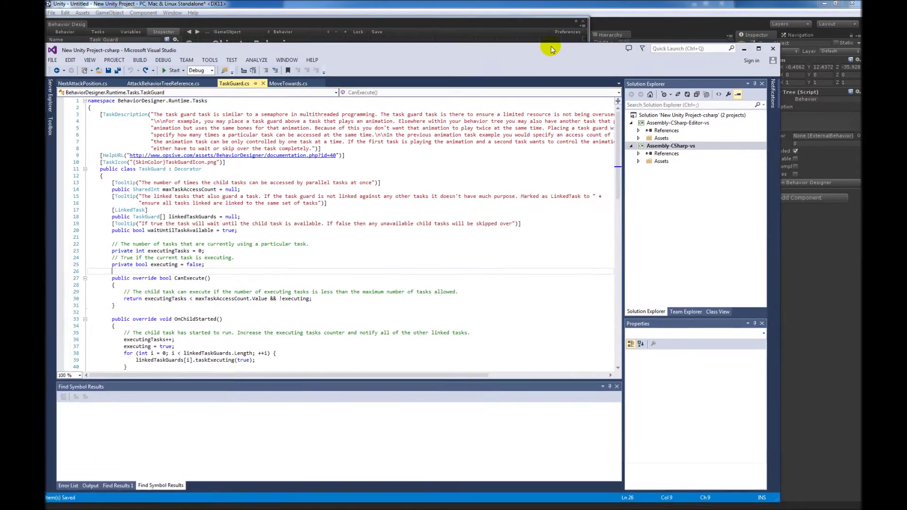
Point out the LinkedTask attribute on line 17 of TaskGuard.cs, then go back to Unity
left_click(147, 205)
left_click(395, 259)
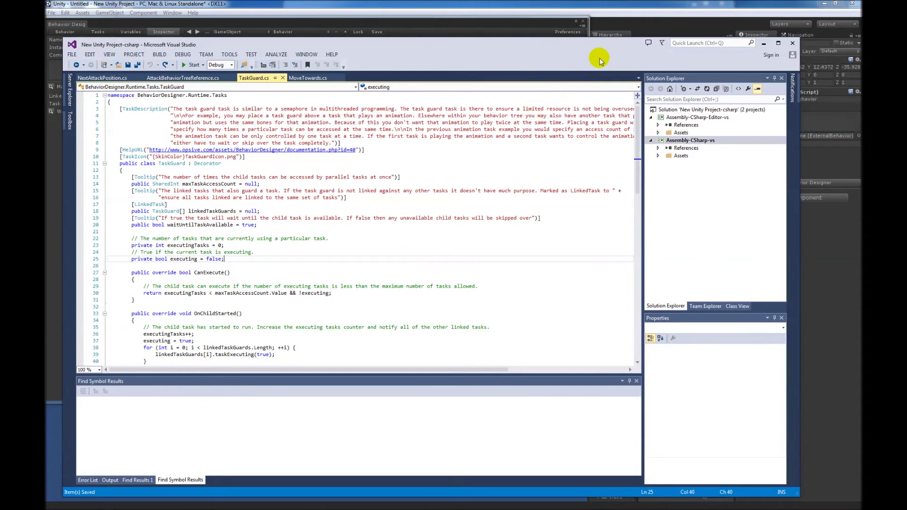
key("alt+Tab")
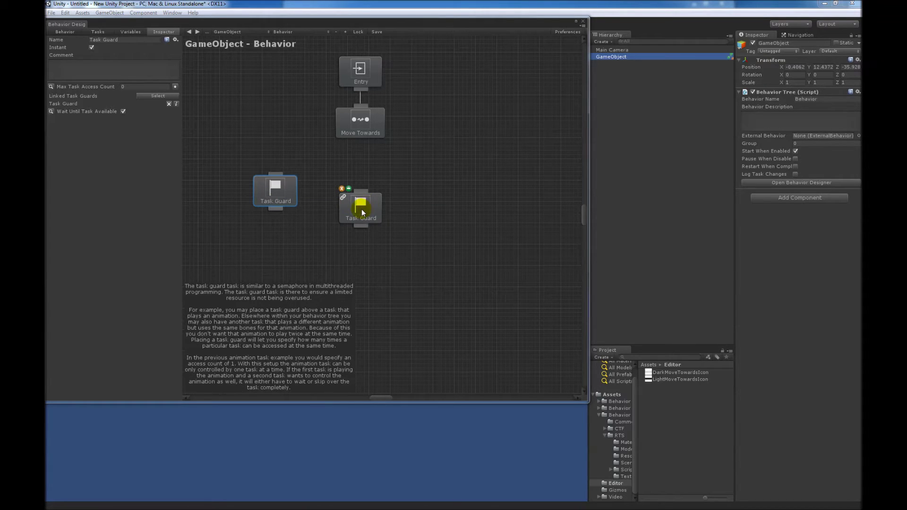
Add a third Task Guard from the task list and place it beside Move Towards
left_click(361, 209)
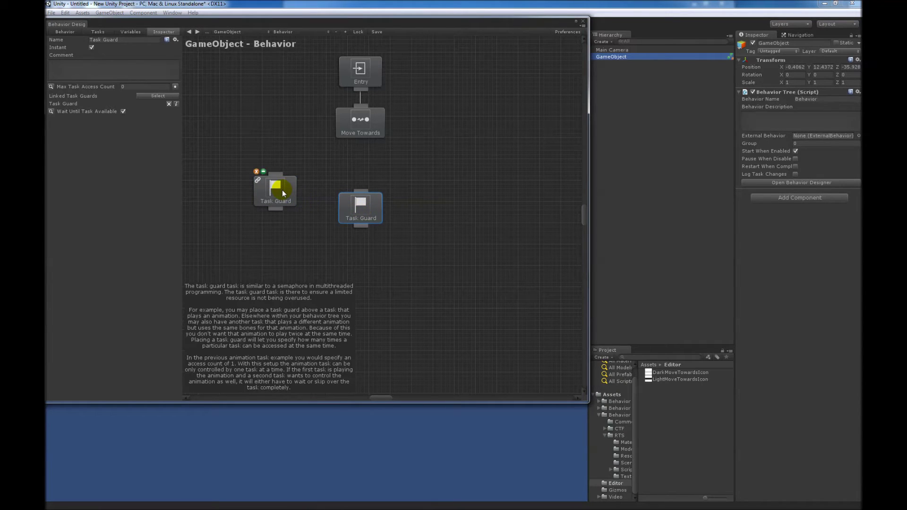
left_click(434, 227)
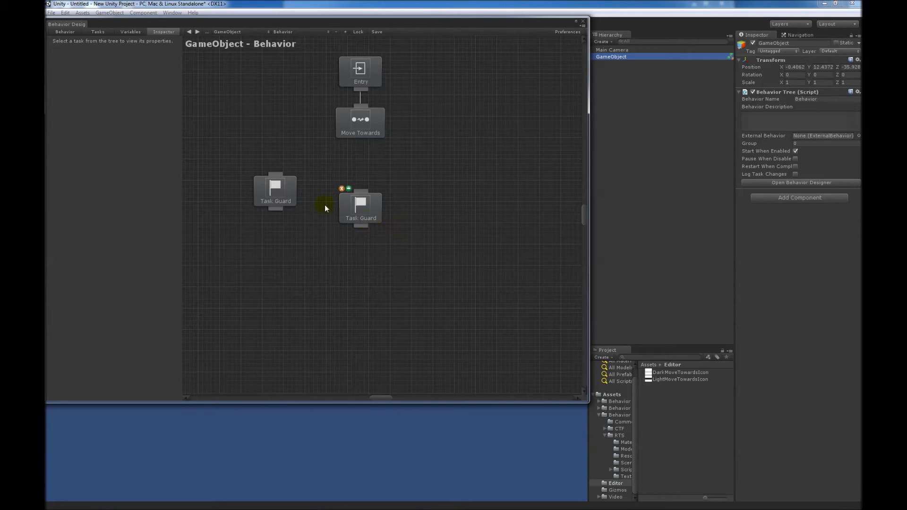
left_click(96, 33)
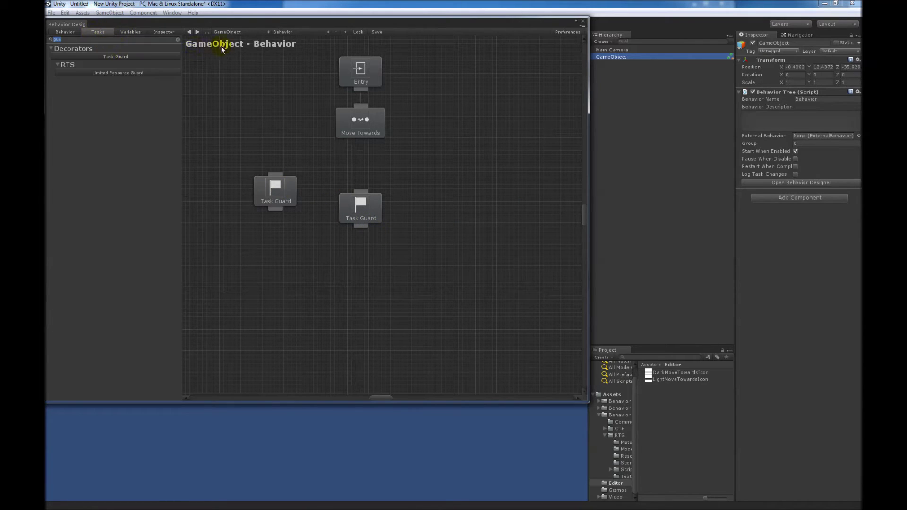
left_click(130, 56)
left_click_drag(374, 118, 301, 135)
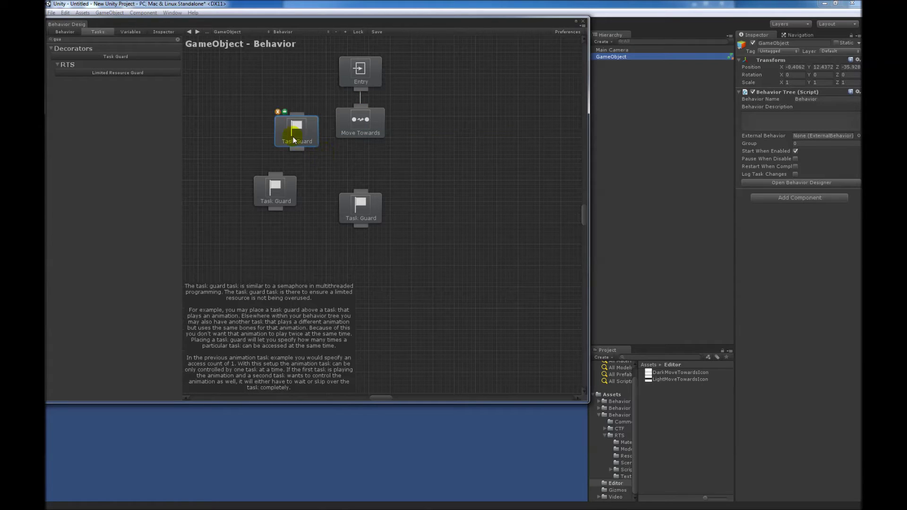
Link the new Task Guard to both lower Task Guards via Linked Task Guards
left_click(162, 32)
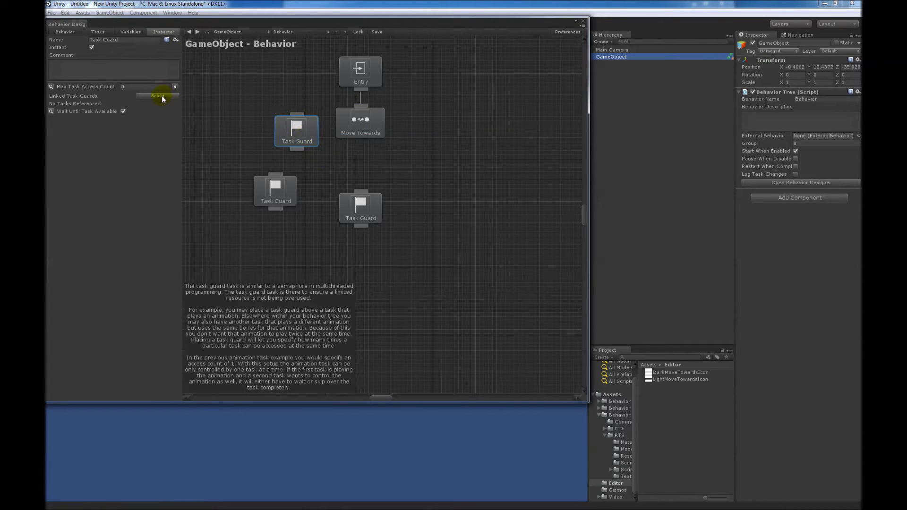
left_click(162, 95)
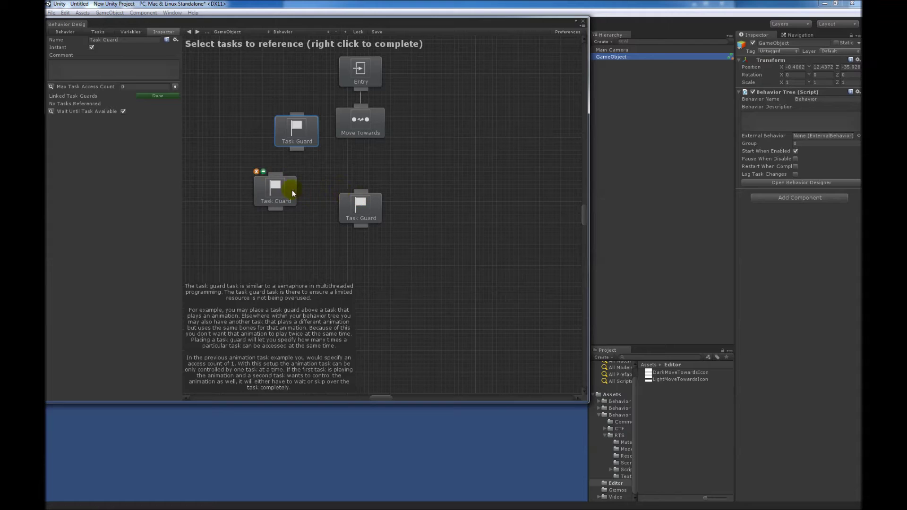
left_click(276, 190)
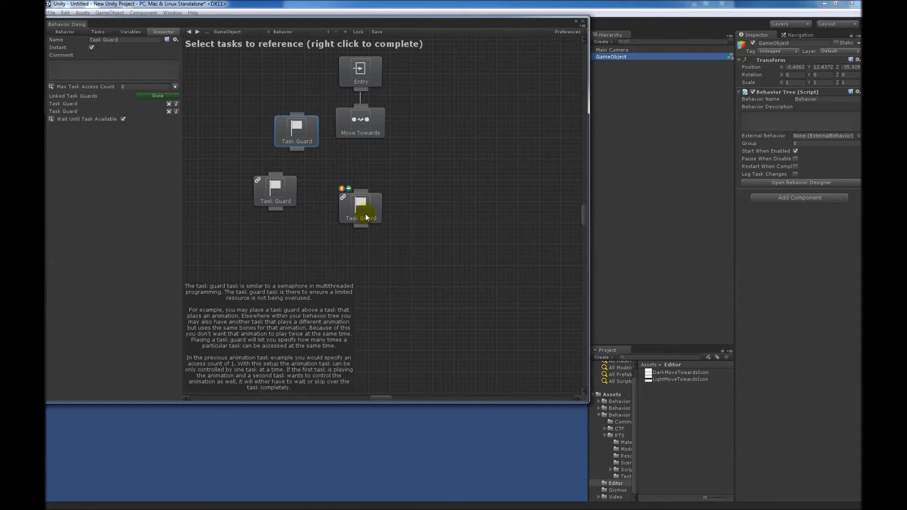
right_click(381, 211)
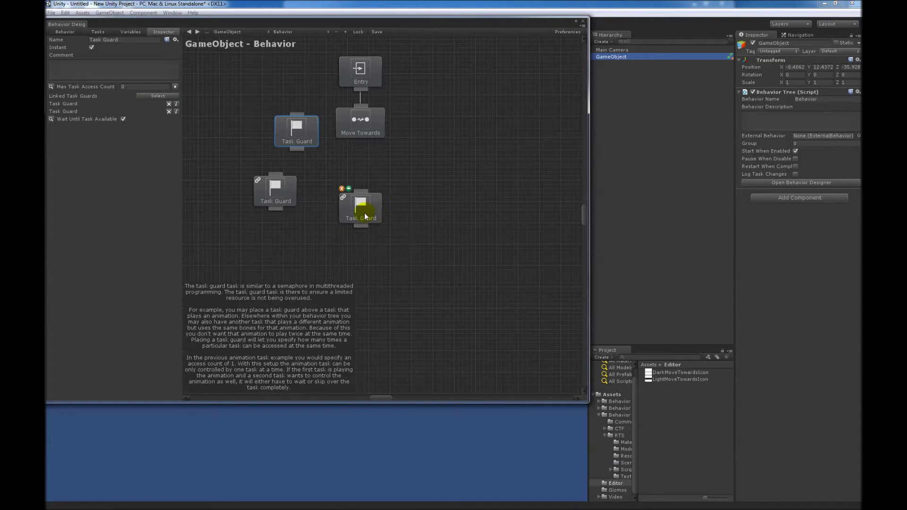
Select each of the three Task Guards in turn to verify their links
left_click(364, 213)
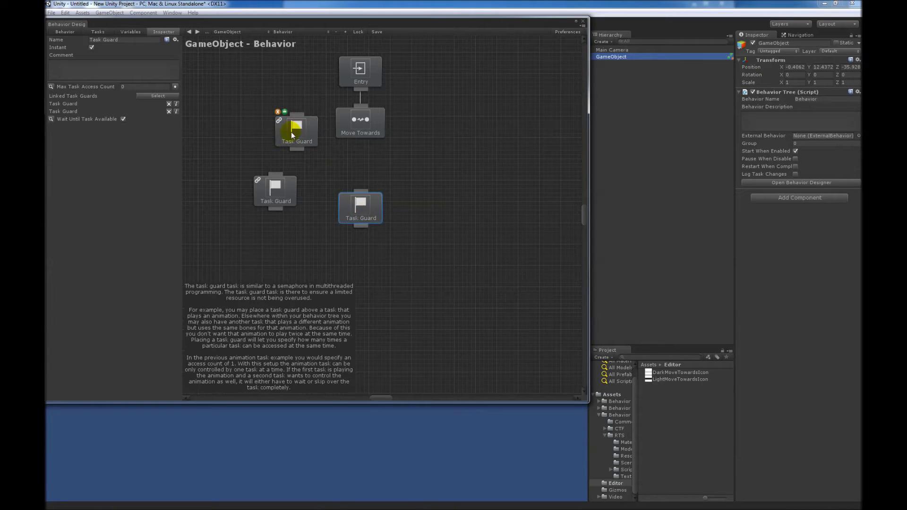
left_click(280, 195)
left_click(293, 135)
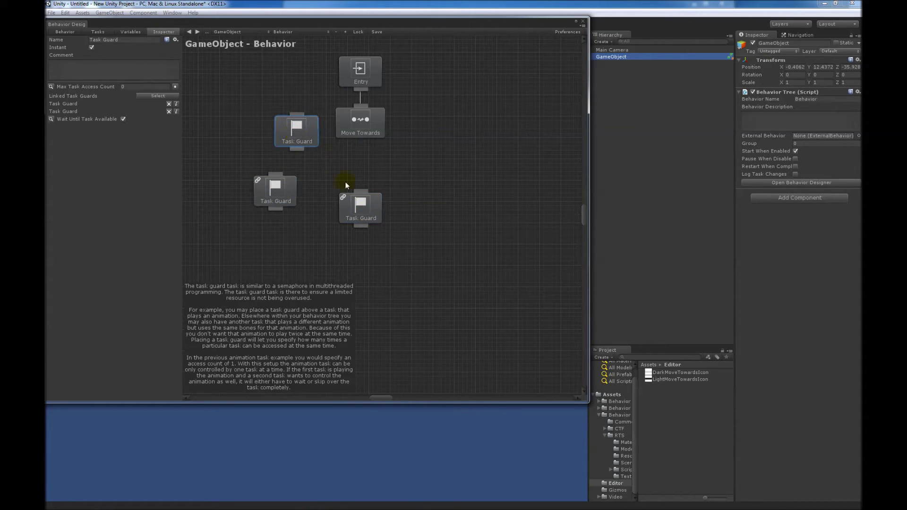
left_click(367, 217)
left_click(286, 198)
left_click(303, 137)
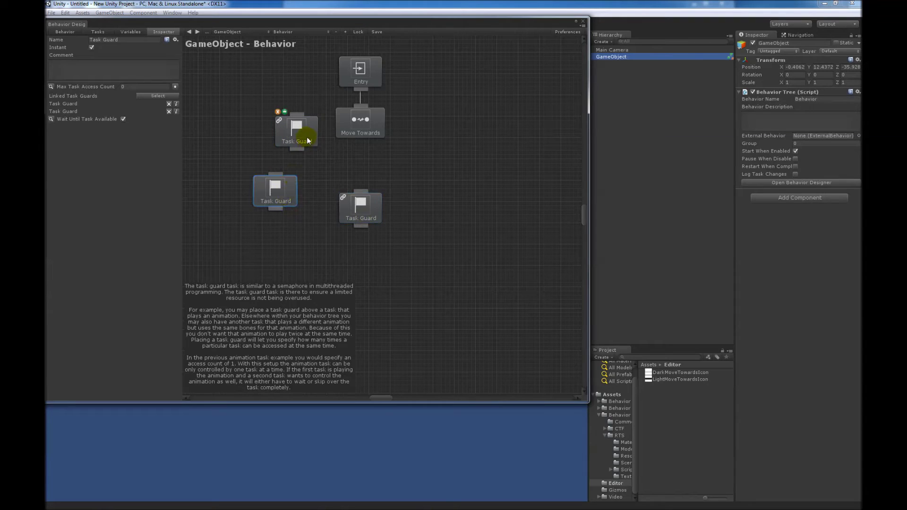
left_click(468, 256)
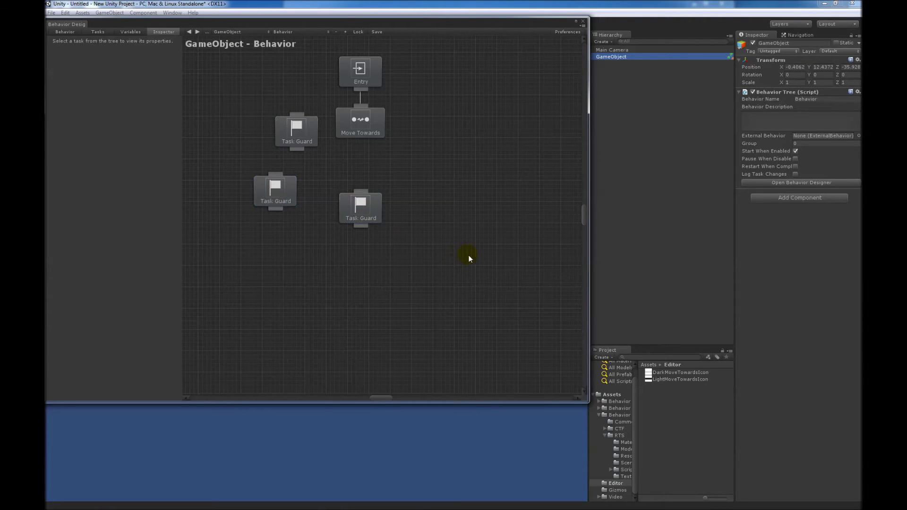
Open the sample Scene from the Project panel without saving the untitled scene
left_click(623, 463)
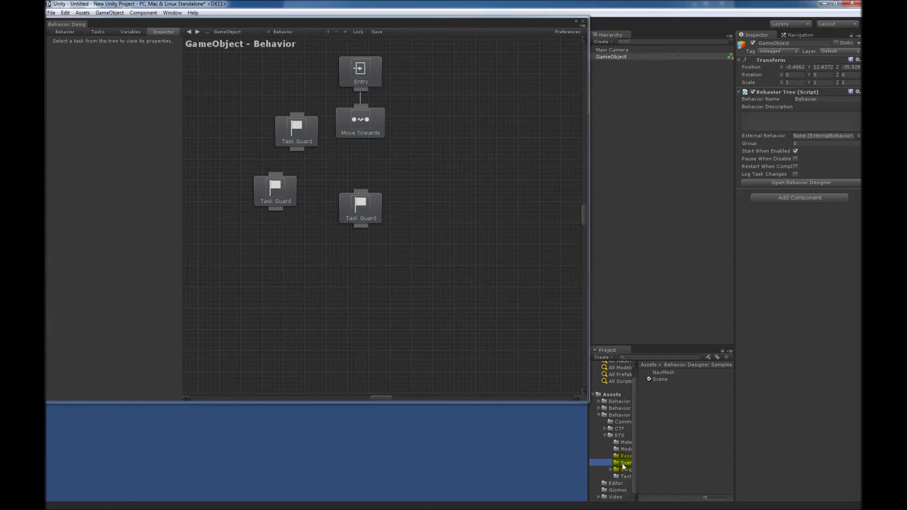
left_click(665, 379)
double_click(666, 379)
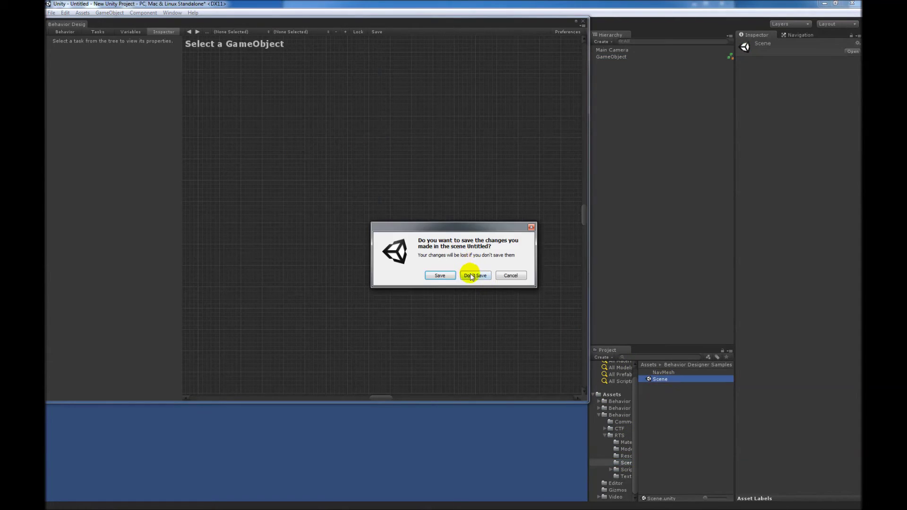
left_click(471, 272)
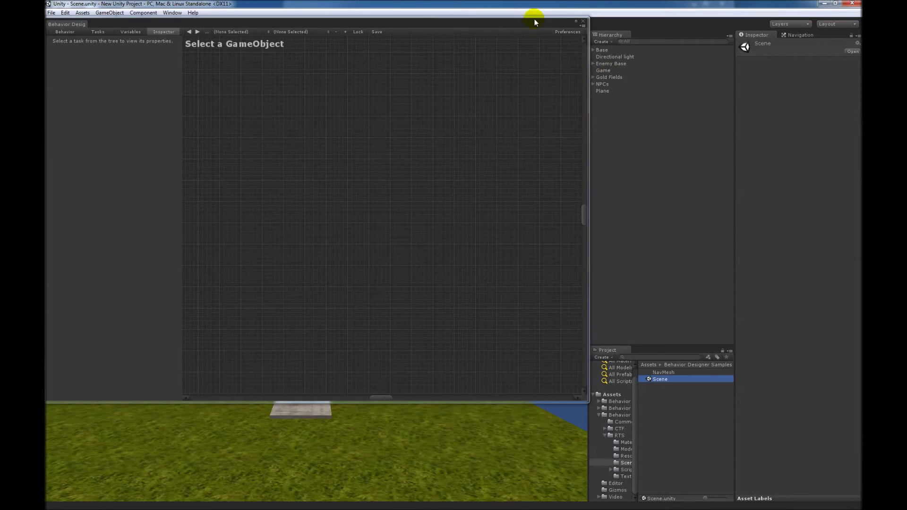
Move the designer window aside, enter play mode, and select the Unit prefab in Resc
left_click_drag(534, 21, 44, 25)
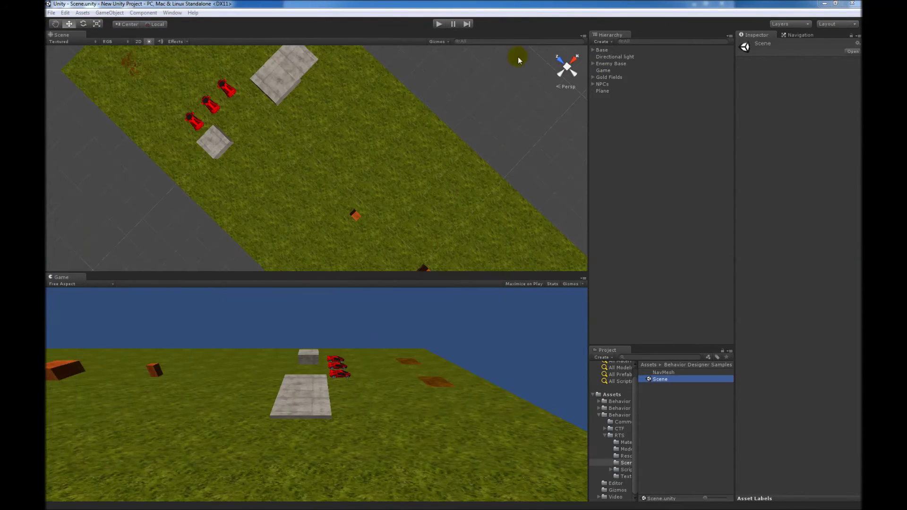
left_click(439, 24)
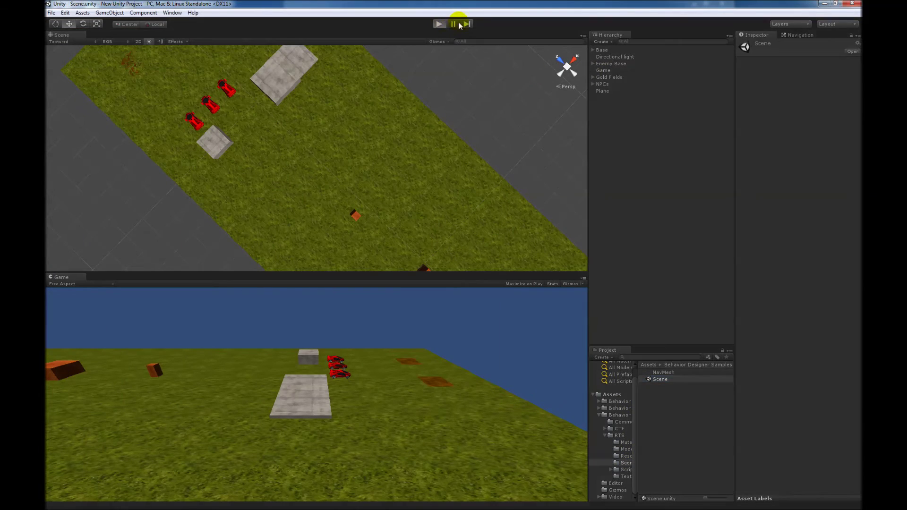
left_click(626, 456)
left_click(658, 387)
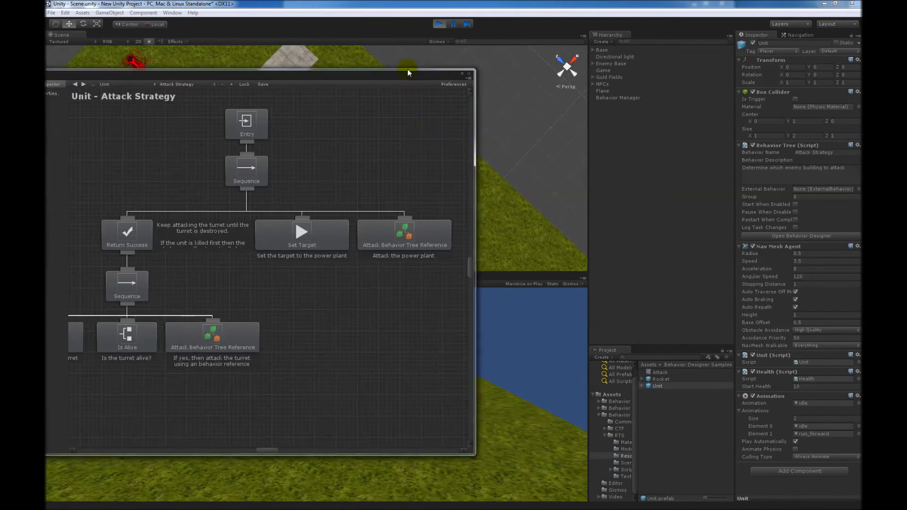
Select the Attack Behavior Tree Reference task and open AttackBehaviorTreeReference.cs in Visual Studio
left_click_drag(407, 70, 520, 67)
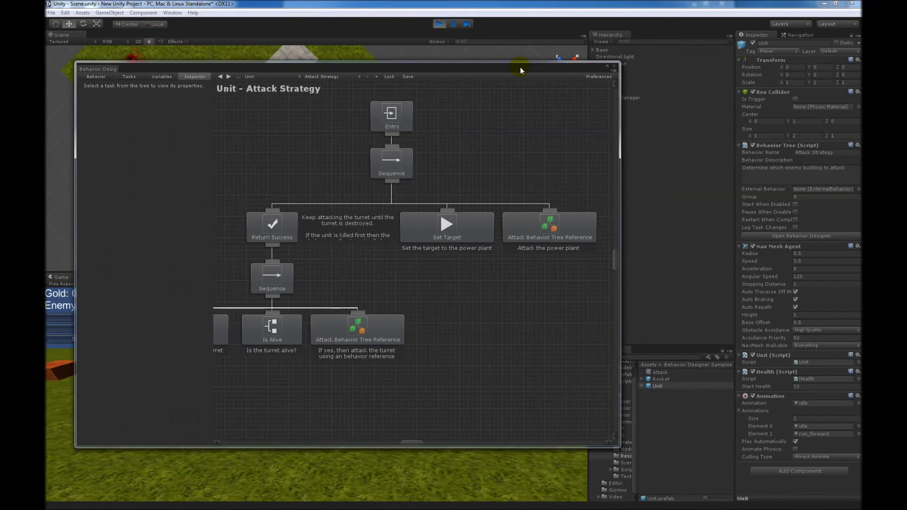
left_click(556, 239)
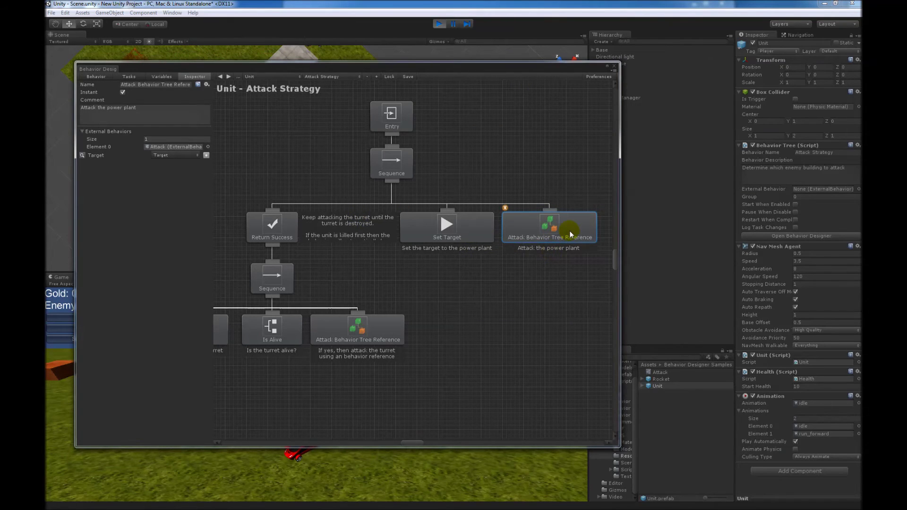
left_click(452, 25)
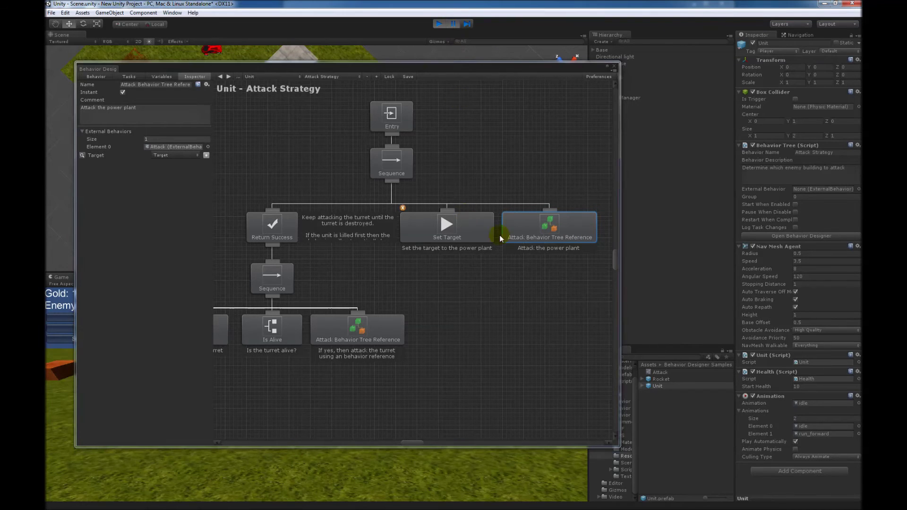
left_click(206, 85)
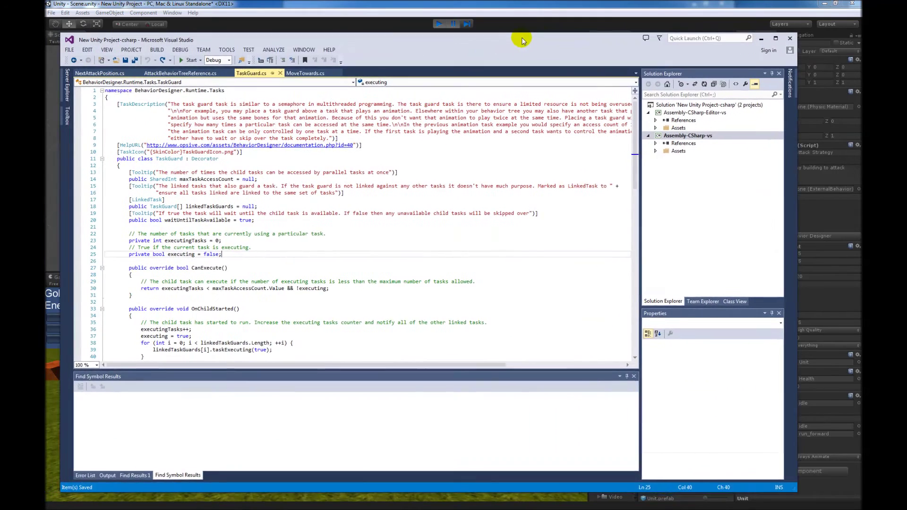
left_click_drag(523, 40, 554, 38)
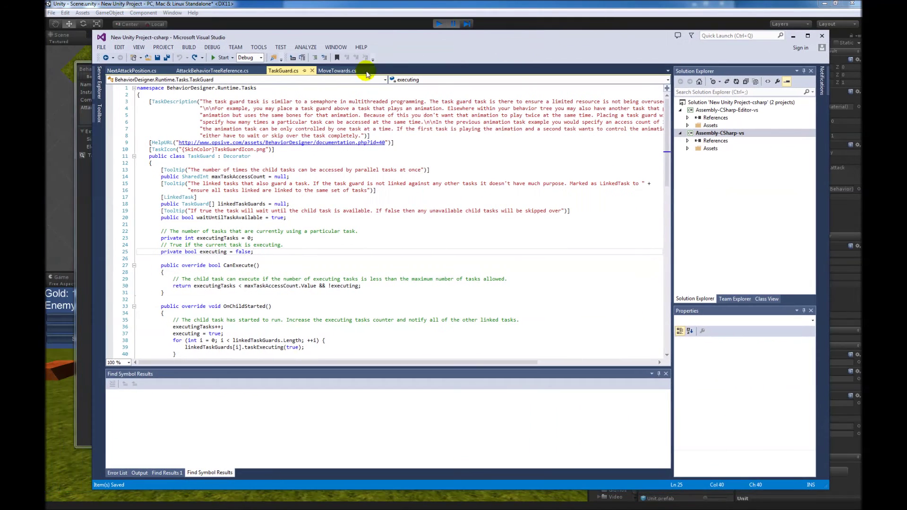
left_click(212, 70)
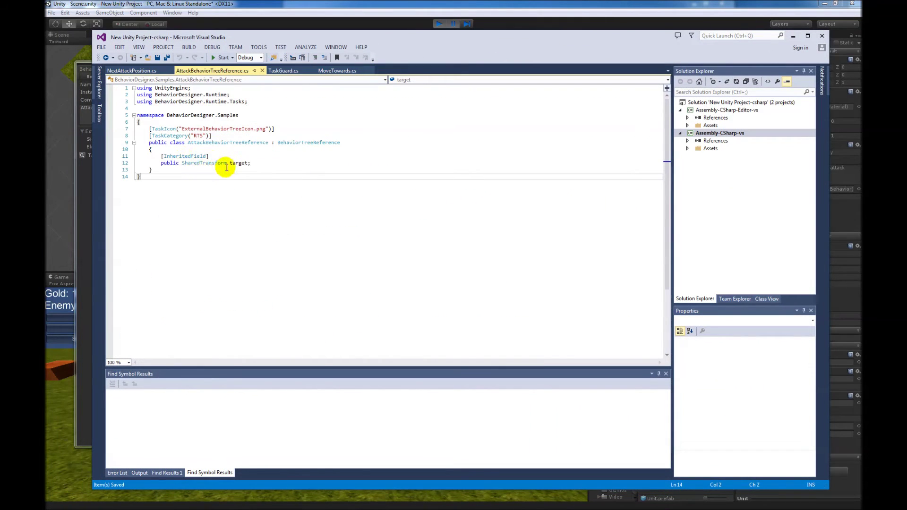
Highlight the [InheritedField] attribute on the SharedTransform target field in AttackBehaviorTreeReference.cs
double_click(204, 163)
double_click(239, 163)
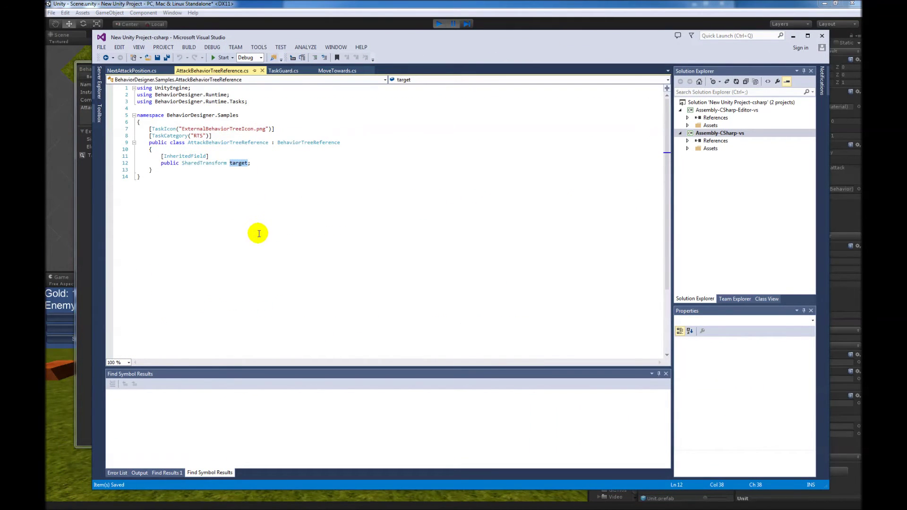
left_click(251, 221)
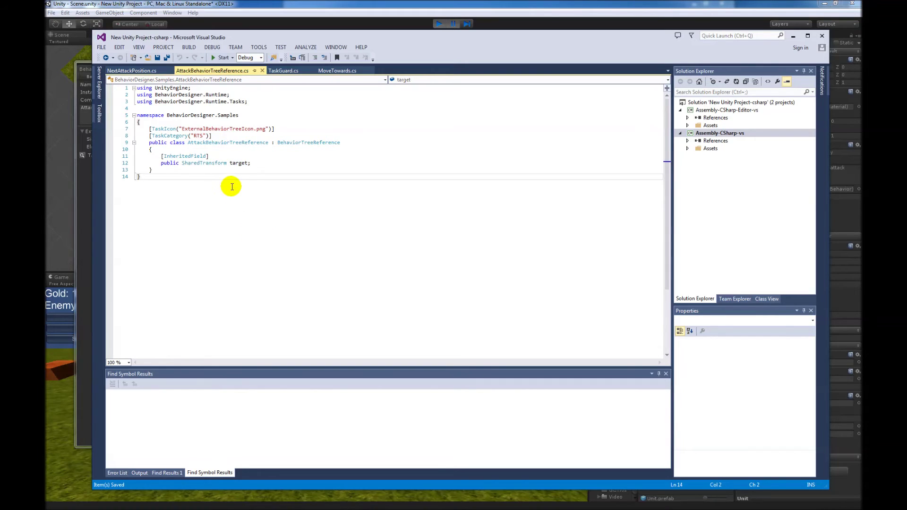
double_click(188, 156)
left_click(219, 192)
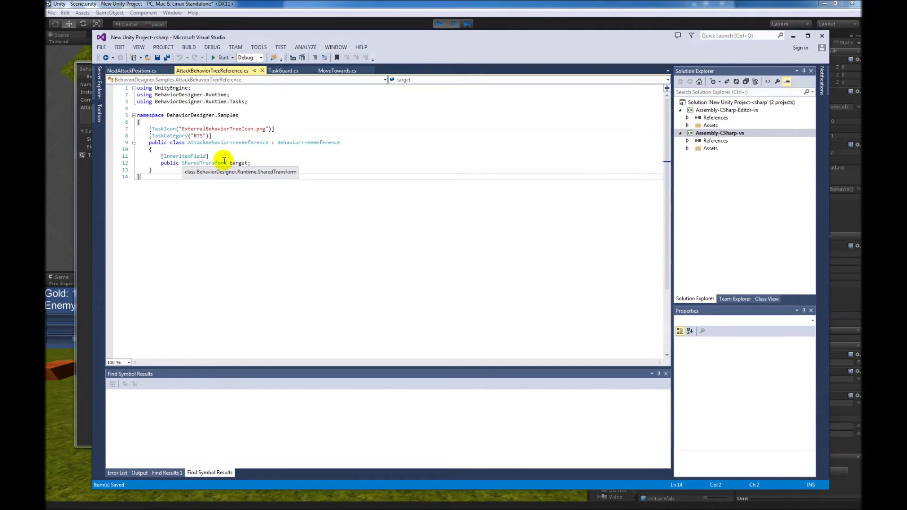
double_click(215, 163)
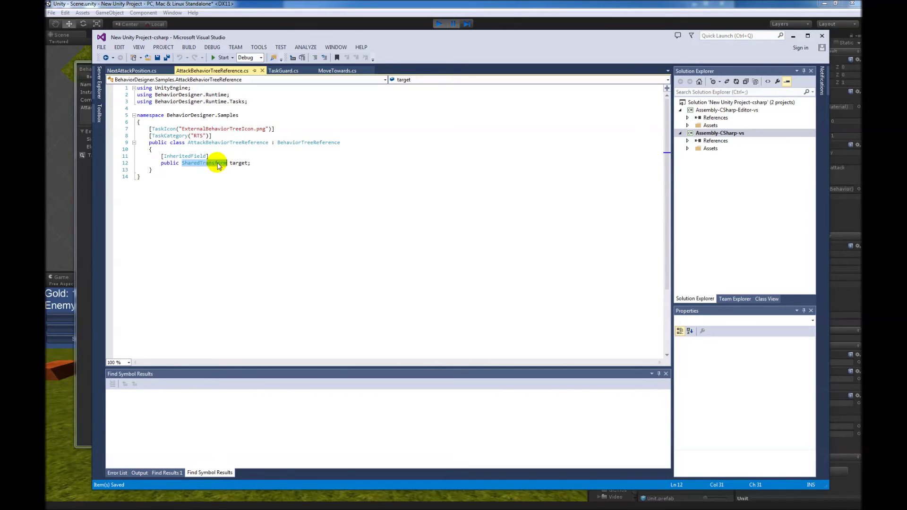
double_click(176, 156)
left_click(220, 179)
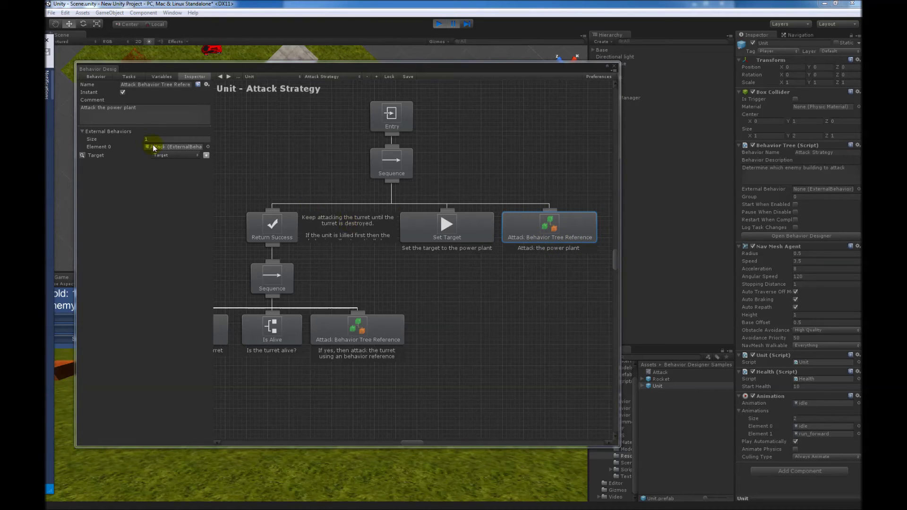
Open the external Attack tree, select Next Attack Position, and choose Edit Script from the gear menu
double_click(530, 230)
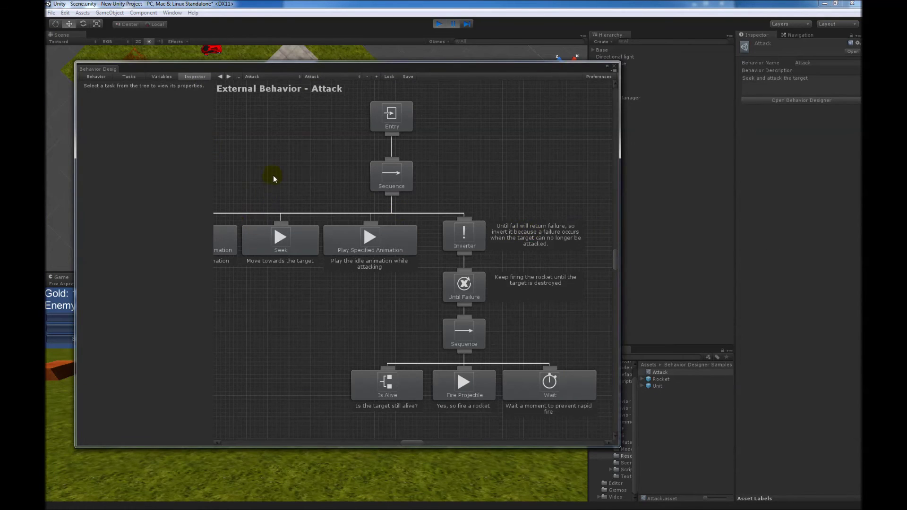
middle_click_drag(273, 178, 483, 177)
left_click(324, 240)
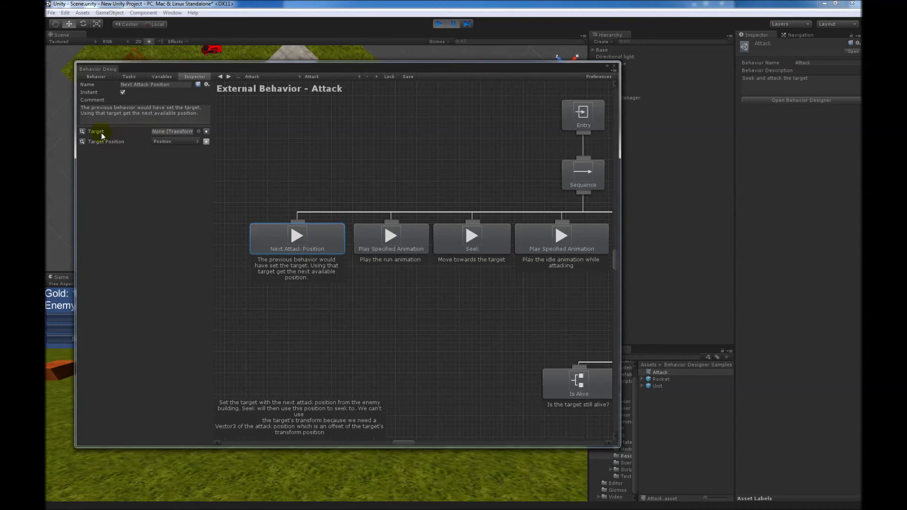
left_click(207, 84)
left_click(210, 92)
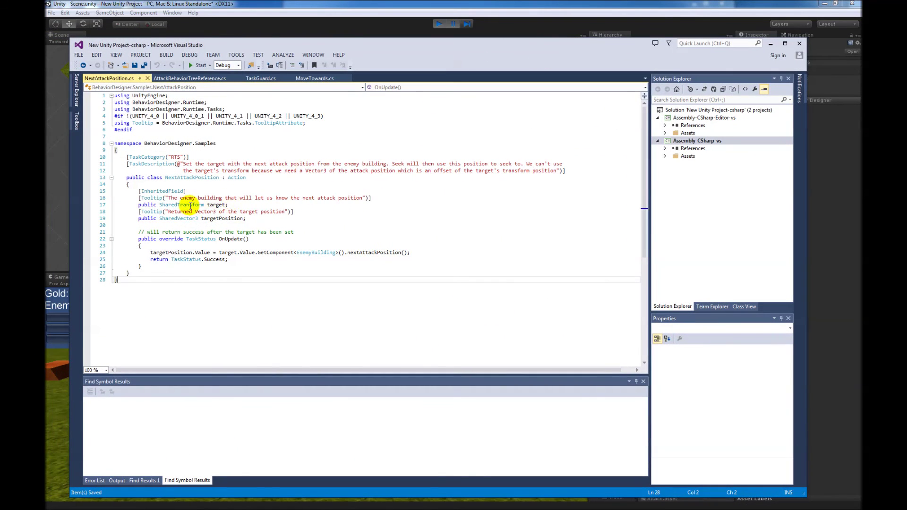
Highlight InheritedField on line 15 of NextAttackPosition.cs, then move Visual Studio aside
left_click(203, 205)
left_click_drag(323, 45, 337, 38)
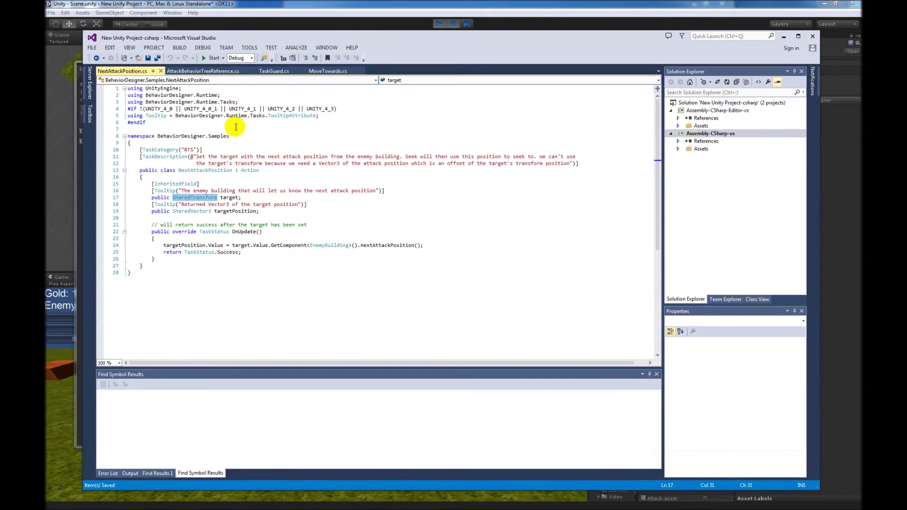
double_click(176, 184)
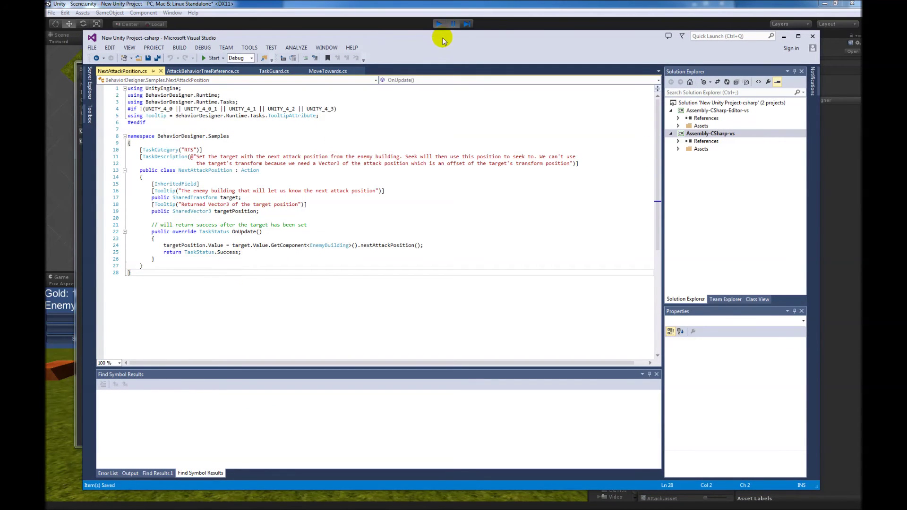
left_click_drag(439, 38, 245, 37)
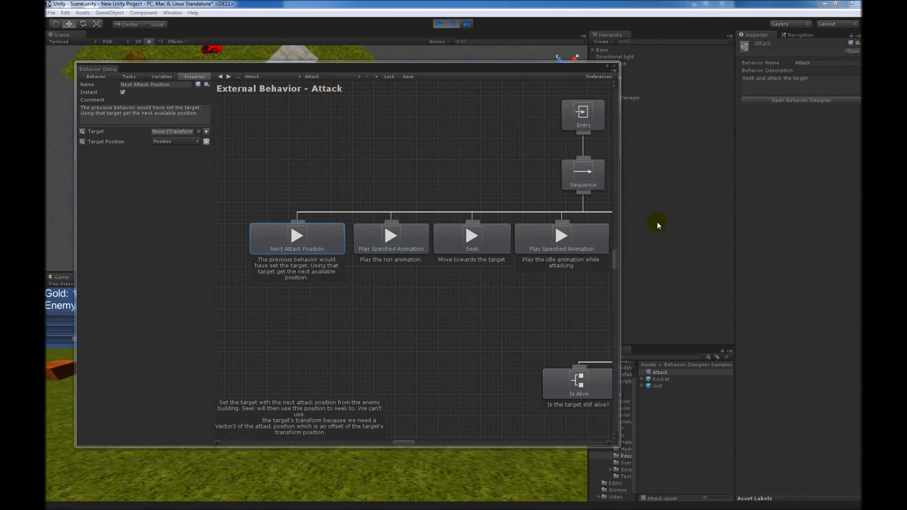
Spawn two units with Create Unit and select a Unit(Clone) under NPCs to watch its tree
left_click(657, 387)
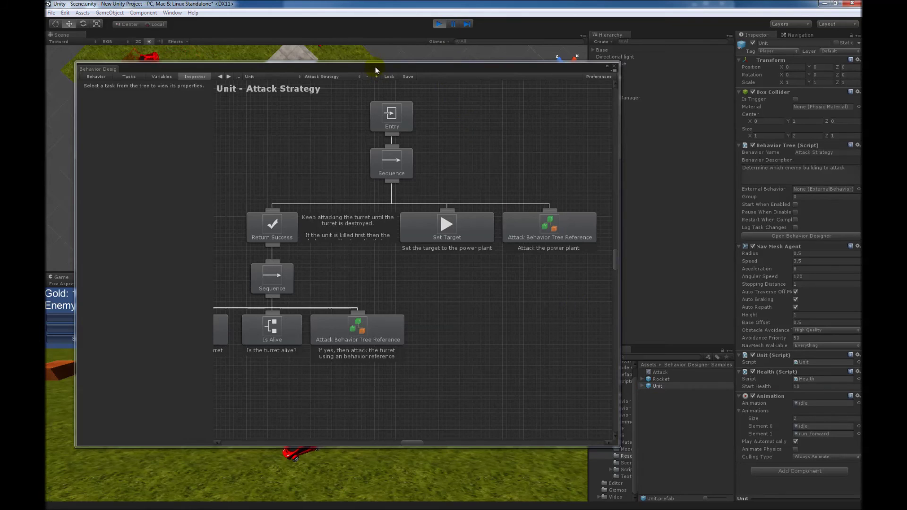
left_click_drag(375, 67, 154, 76)
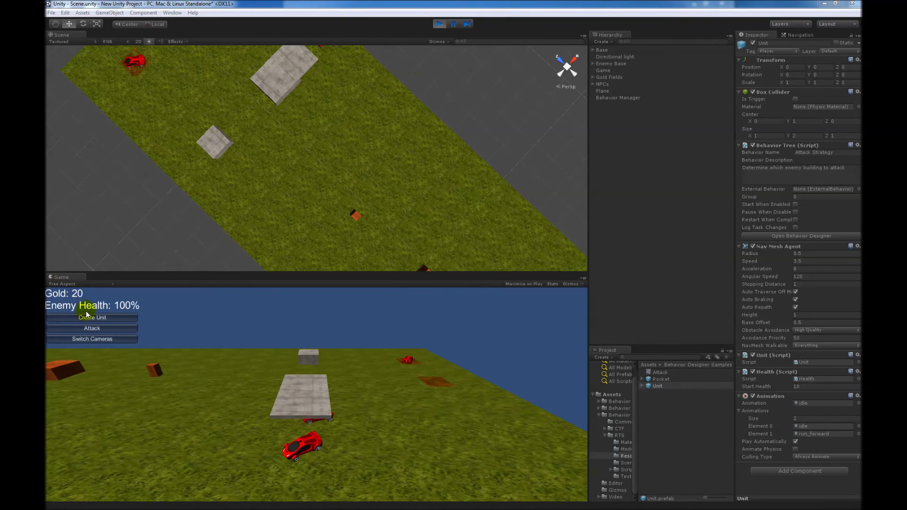
left_click(88, 318)
left_click(88, 318)
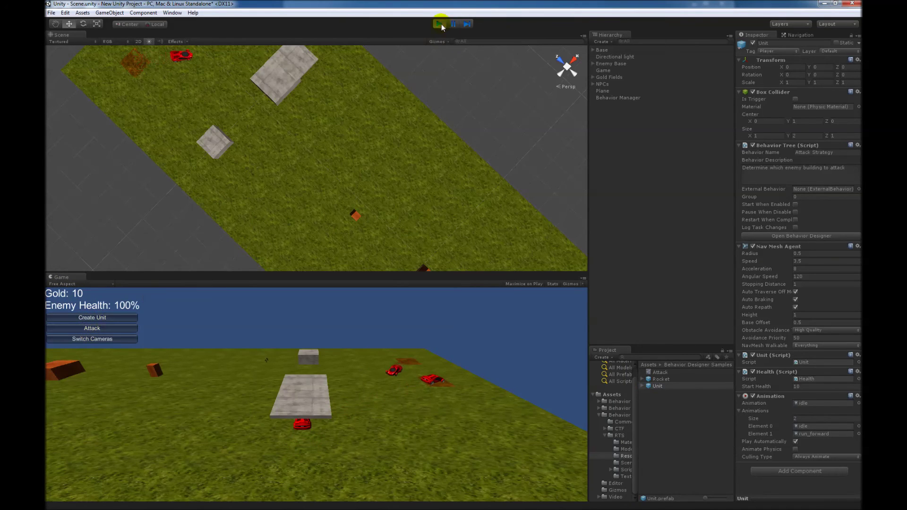
left_click(592, 85)
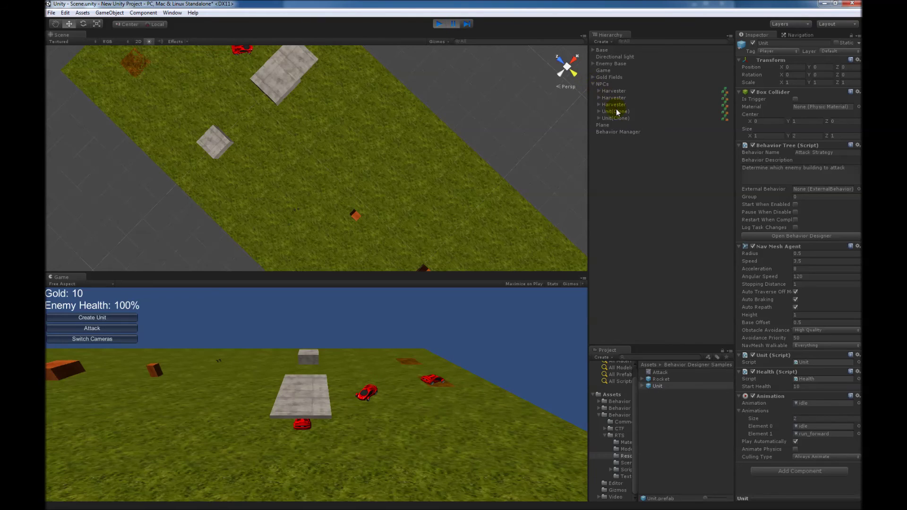
left_click(615, 112)
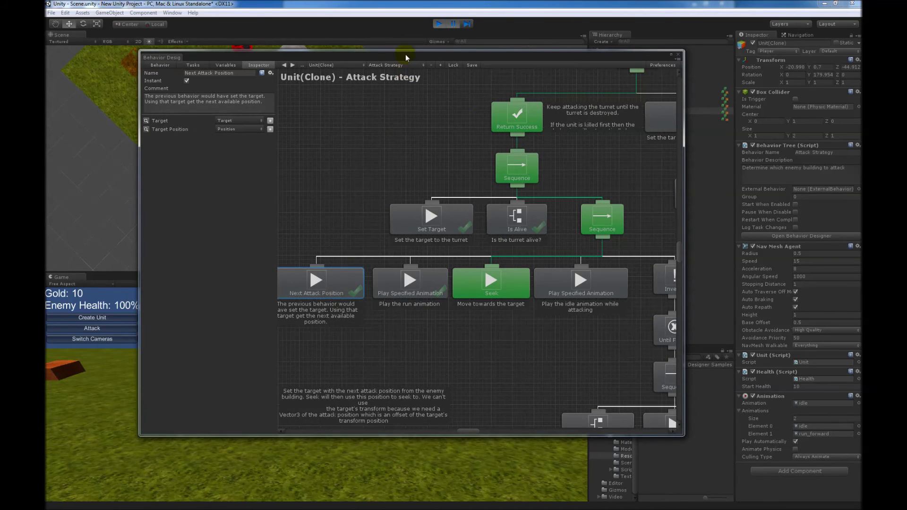
Check in the Variables tab that the running unit's Target holds the turret
left_click_drag(405, 58, 438, 55)
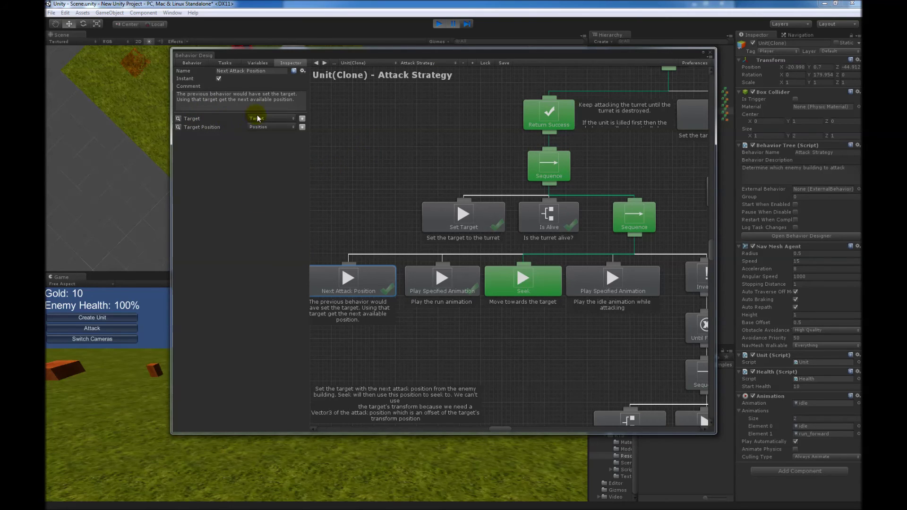
left_click(257, 63)
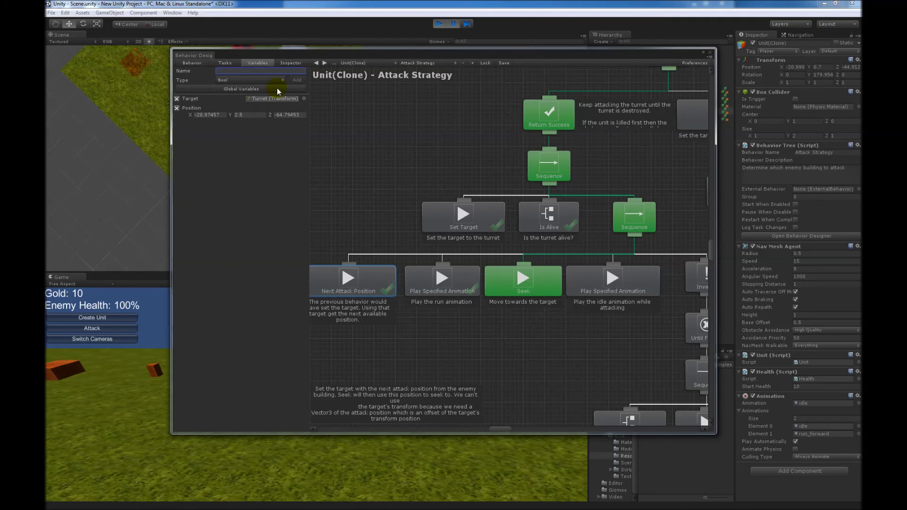
left_click(289, 62)
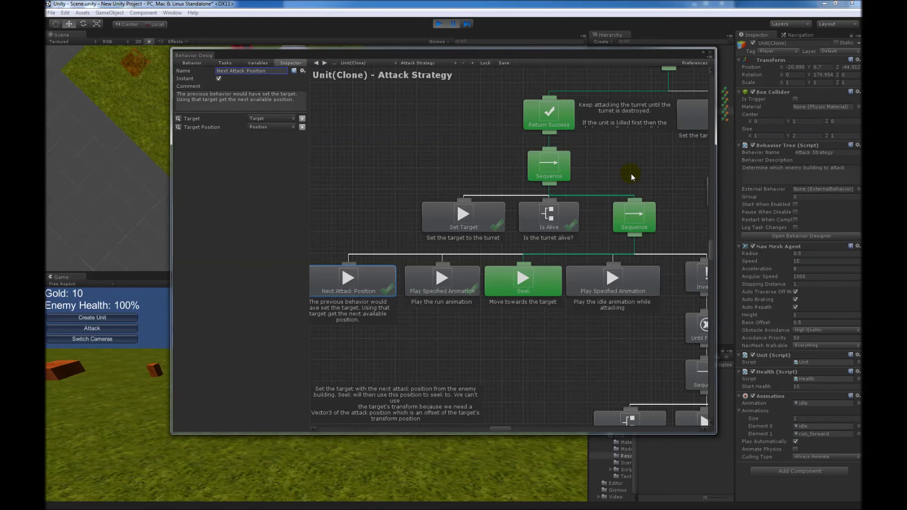
Stop play mode and reload the Unit prefab's own Attack Strategy tree
middle_click_drag(632, 177, 584, 191)
left_click_drag(500, 55, 370, 55)
left_click(439, 23)
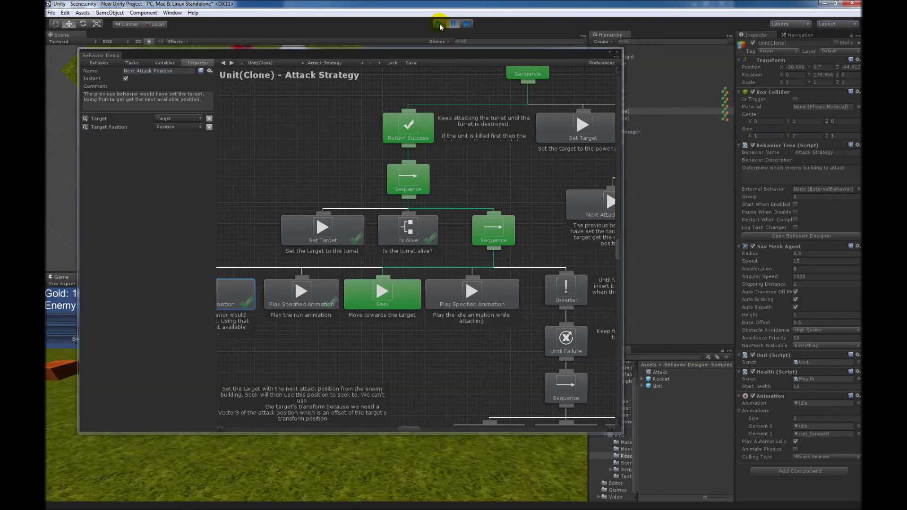
left_click(439, 24)
left_click(658, 386)
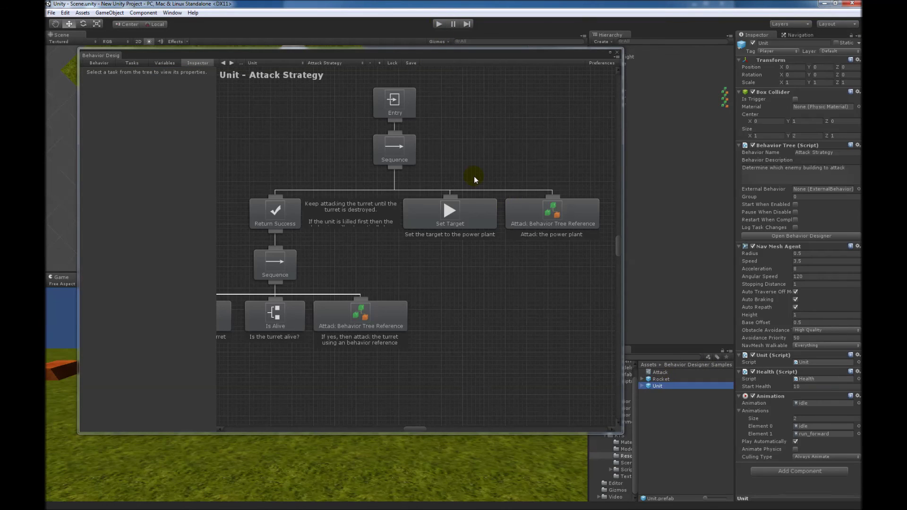
Show the Attack Behavior Tree Reference task's External Behaviors (Attack) and Target variable in the Inspector
left_click(563, 208)
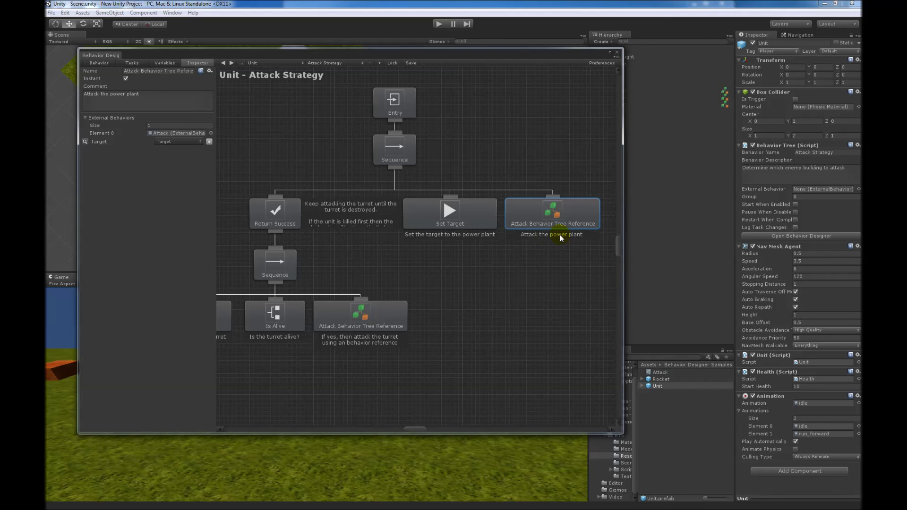
mouse_move(528, 233)
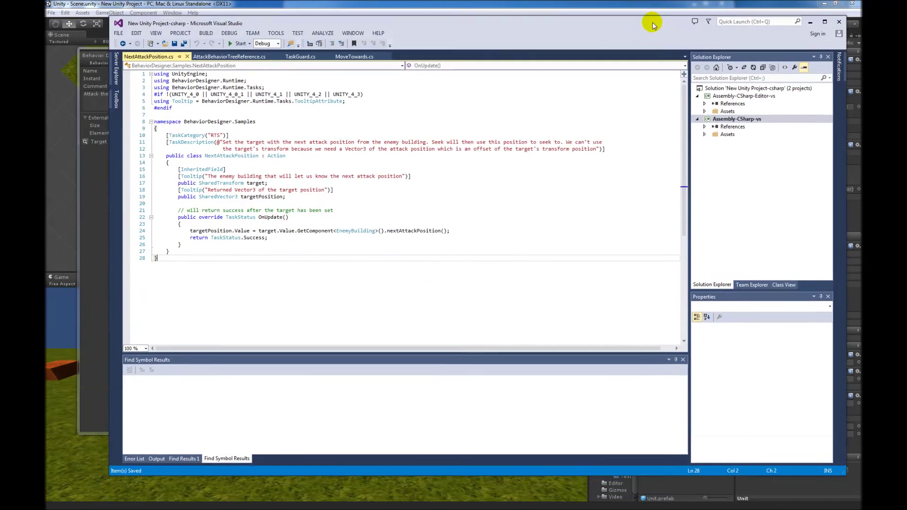
Review the Tooltip attribute, target field and OnUpdate method in the task script, then return to Unity
left_click_drag(652, 20, 644, 36)
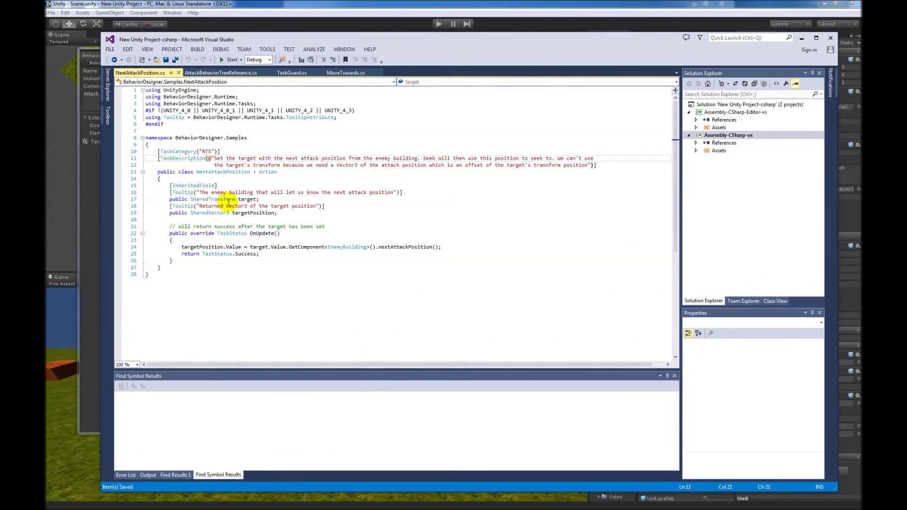
left_click(182, 193)
left_click(336, 309)
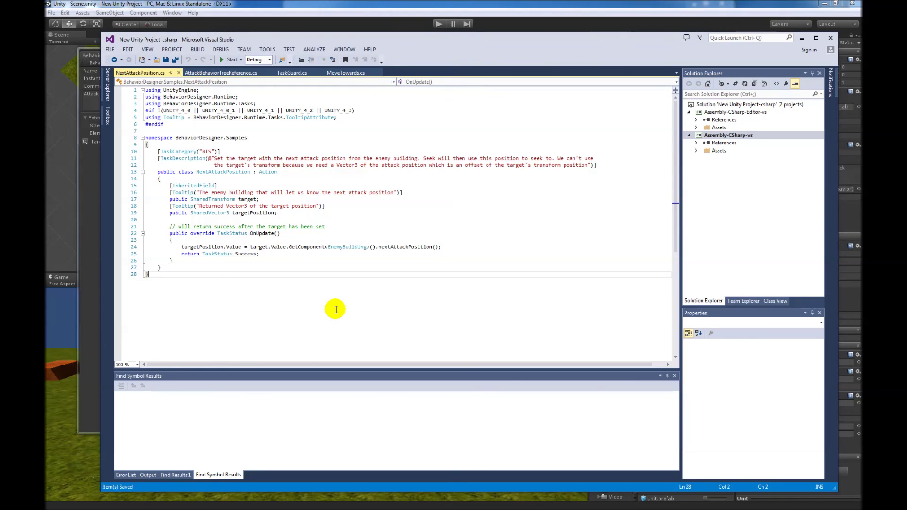
left_click(251, 199)
left_click(209, 233)
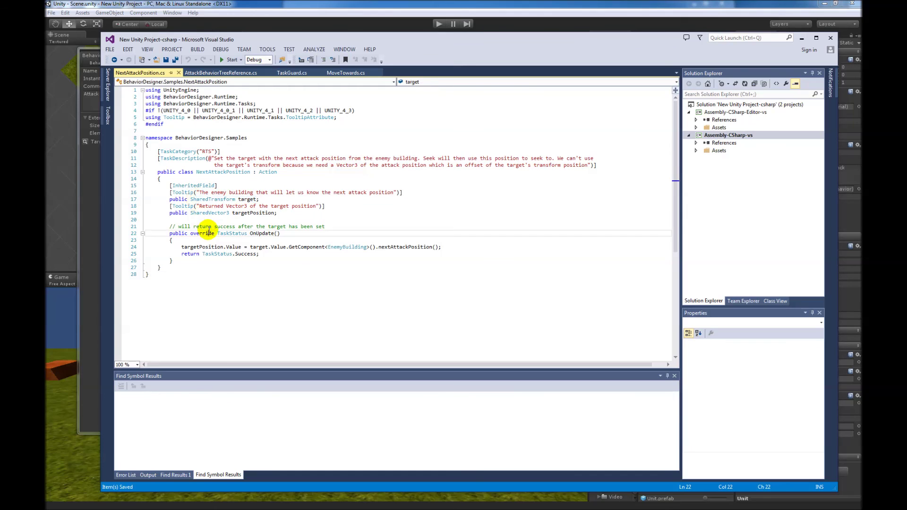
scroll(209, 233, "down", 1)
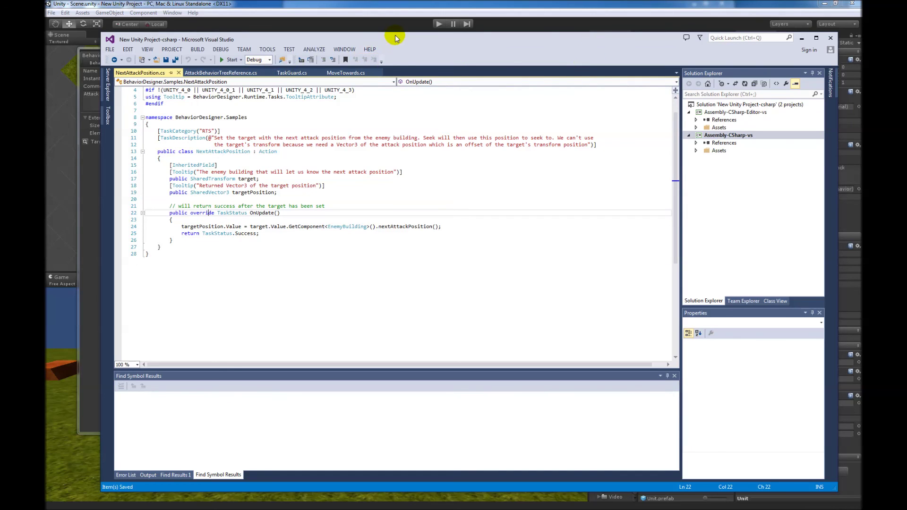
key("alt+Tab")
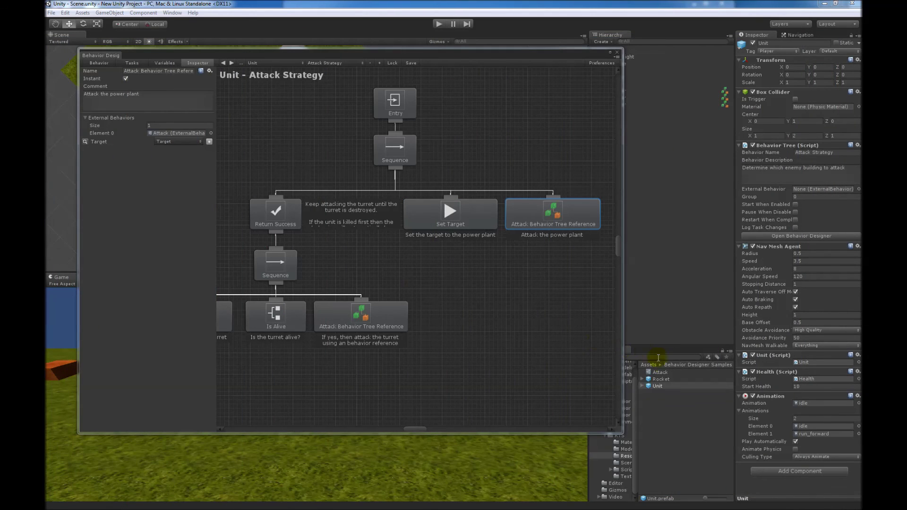
Open the external Attack tree and read the Target tooltip on Next Attack Position
left_click(661, 372)
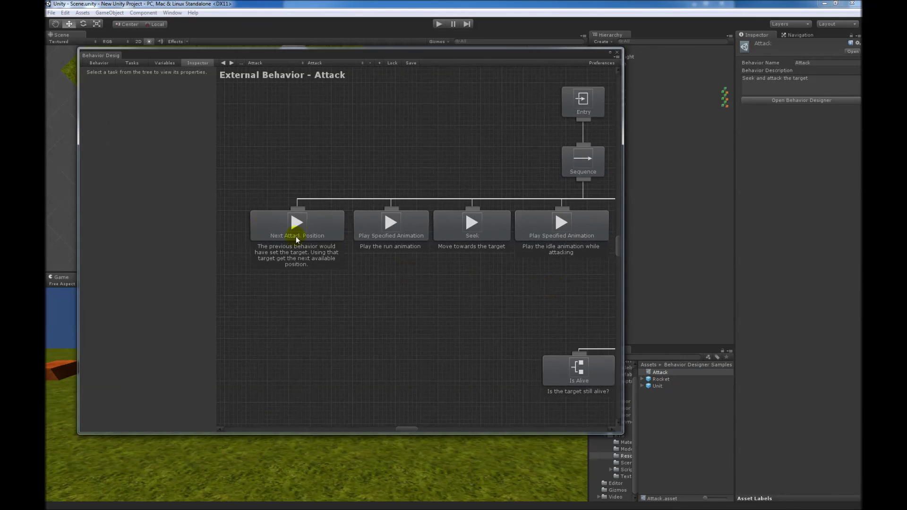
left_click(313, 238)
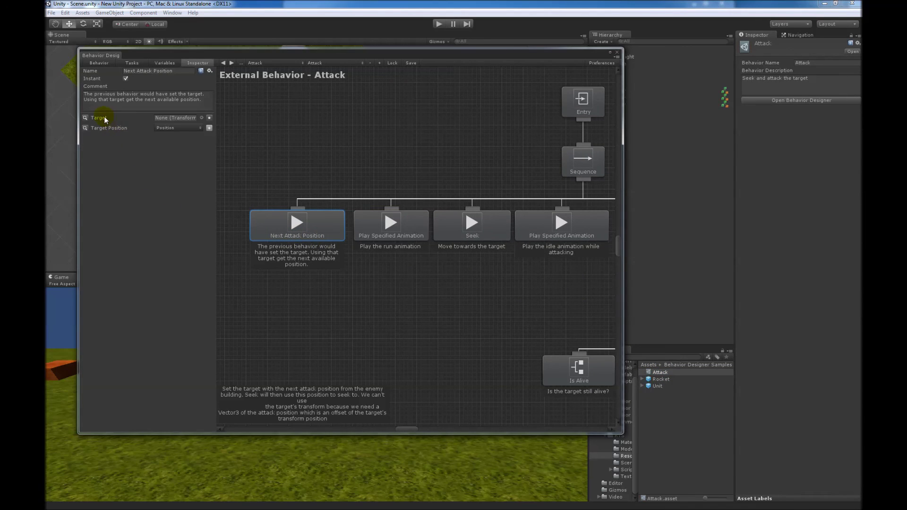
mouse_move(105, 120)
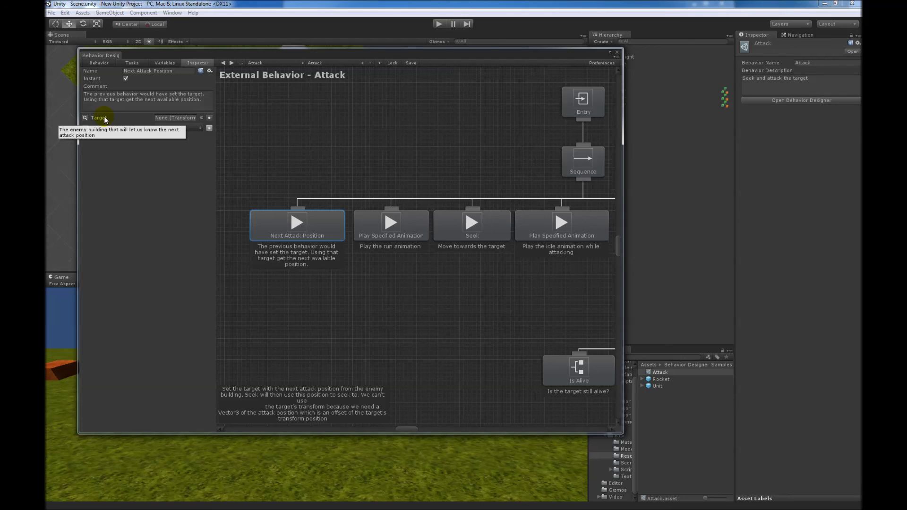
left_click(359, 281)
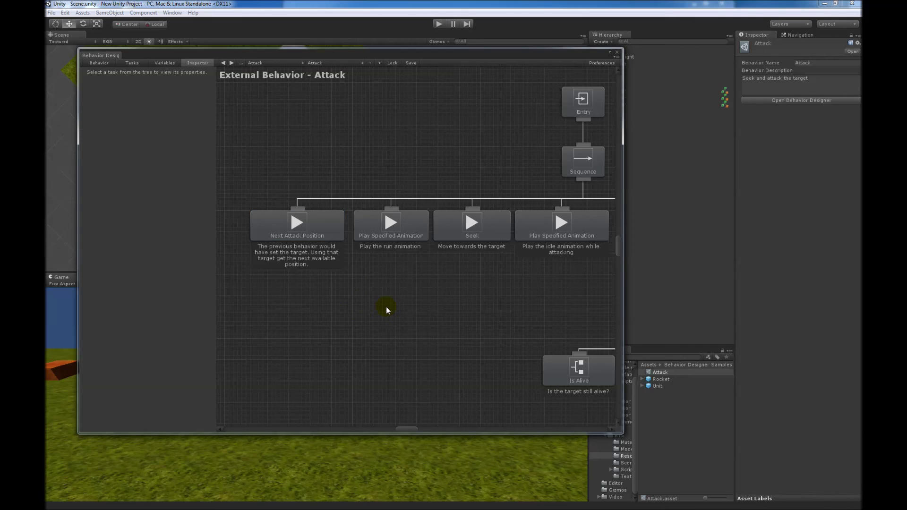